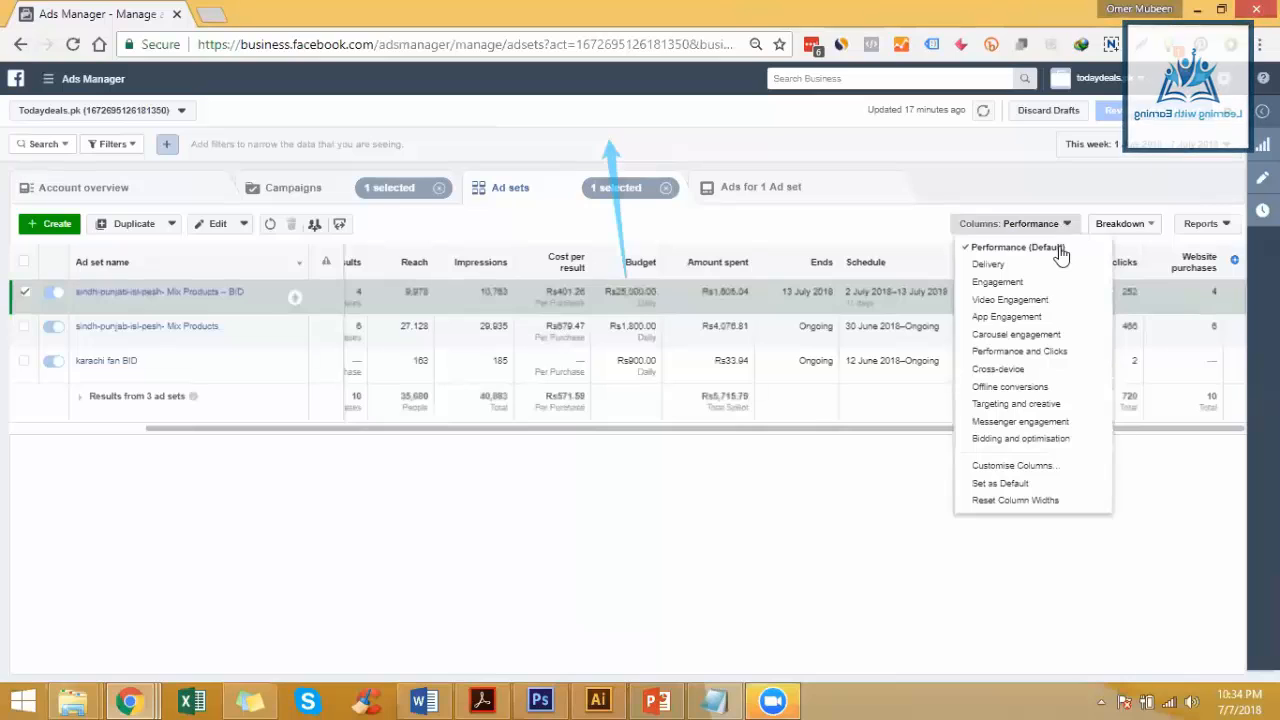
# Step: Customise the table columns and select the Page post metrics from Page engagement through Post engagement
pyautogui.click(1040, 466)
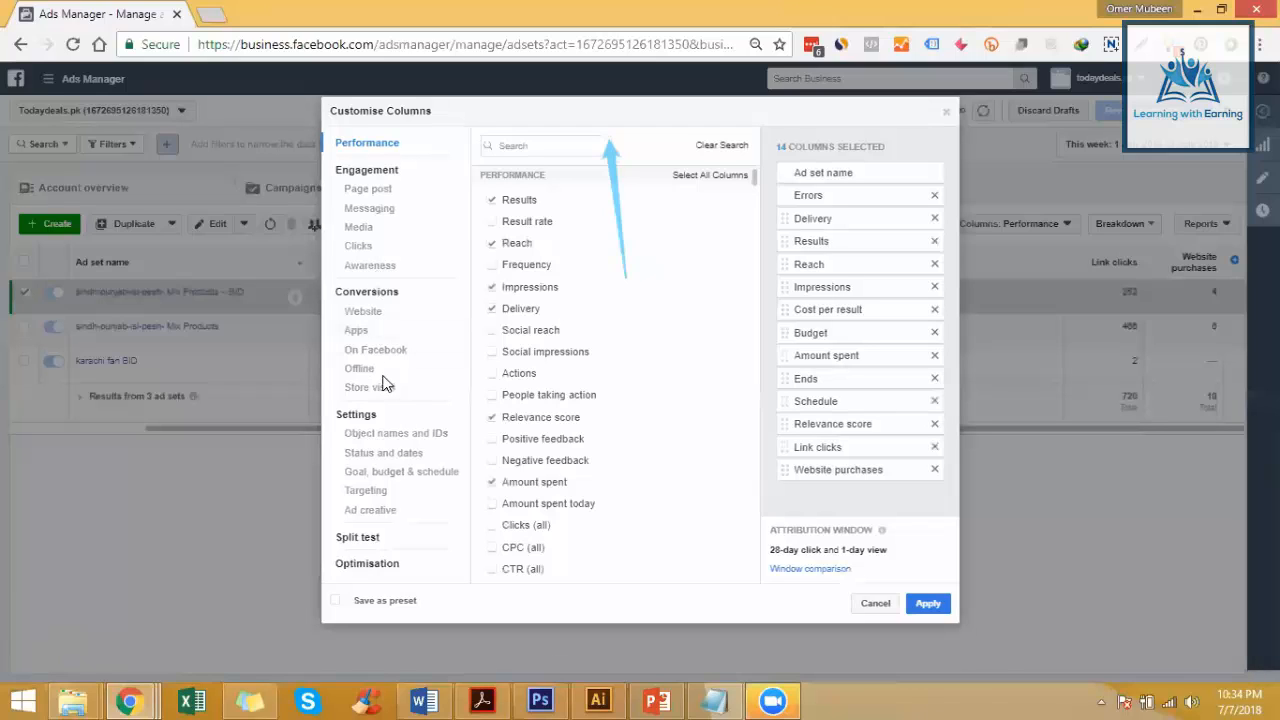
pyautogui.click(376, 191)
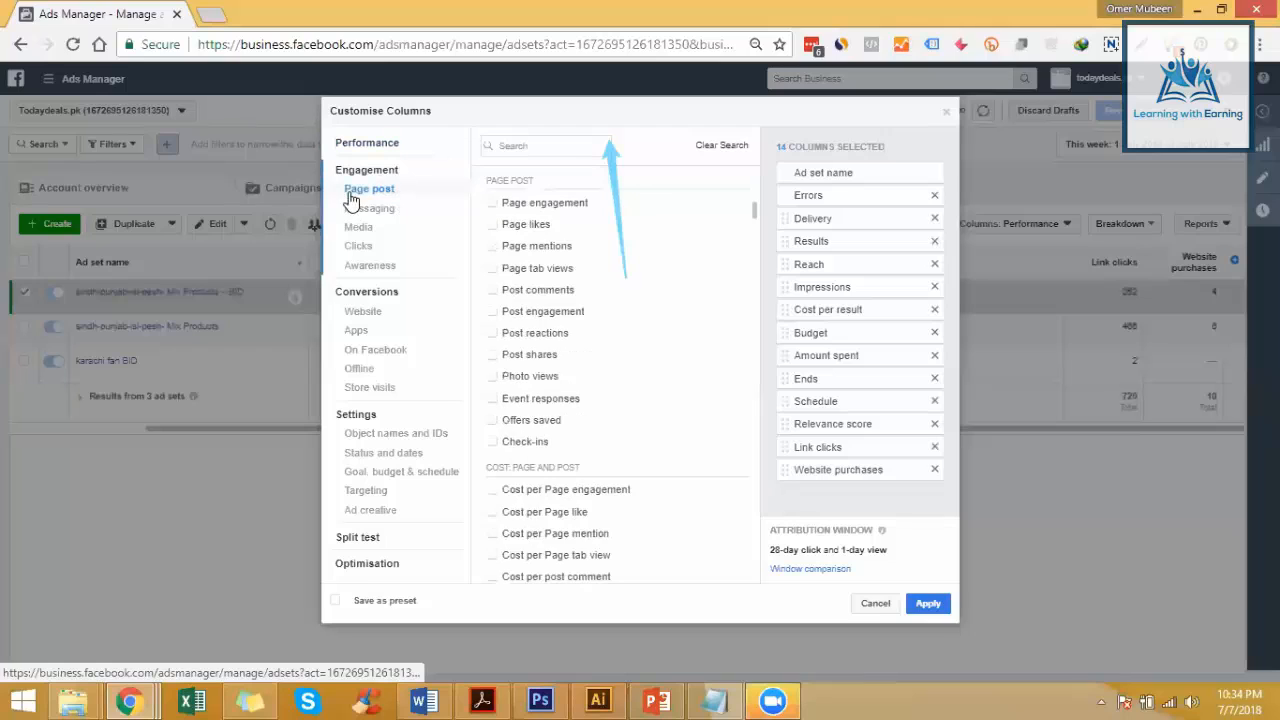
pyautogui.click(545, 203)
pyautogui.click(530, 224)
pyautogui.click(537, 246)
pyautogui.click(540, 268)
pyautogui.click(540, 289)
pyautogui.click(547, 311)
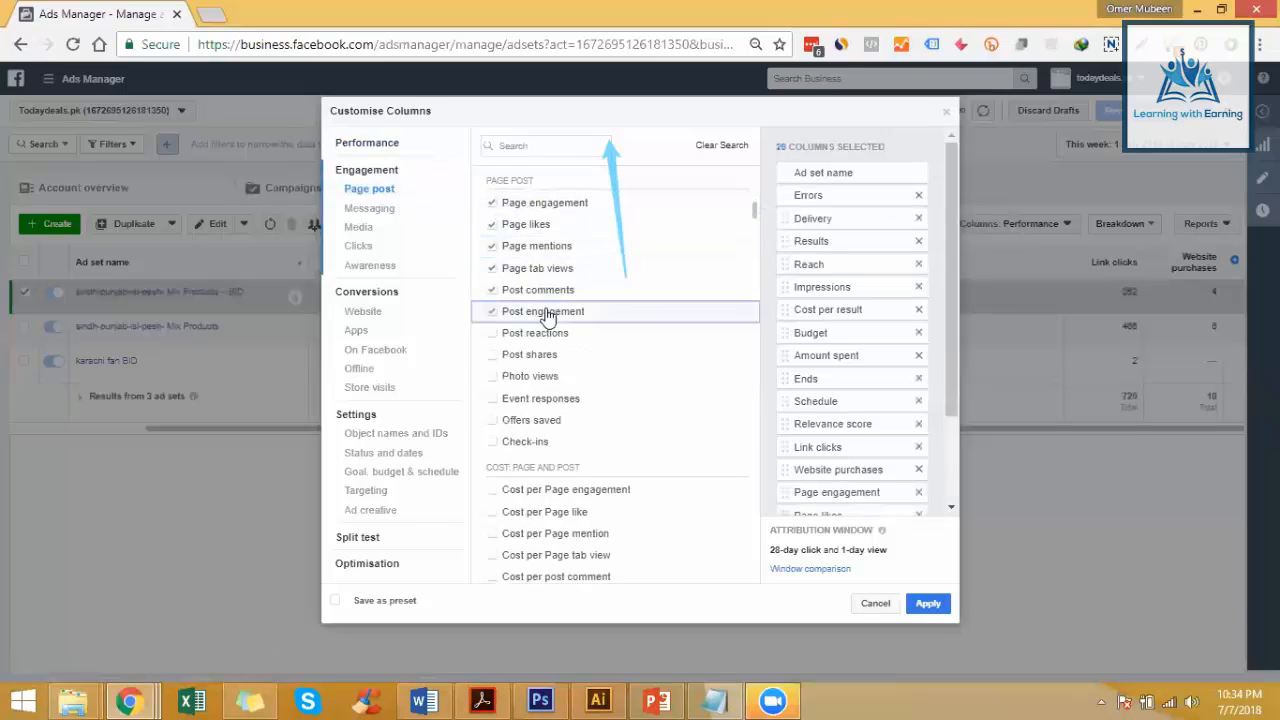
pyautogui.click(519, 206)
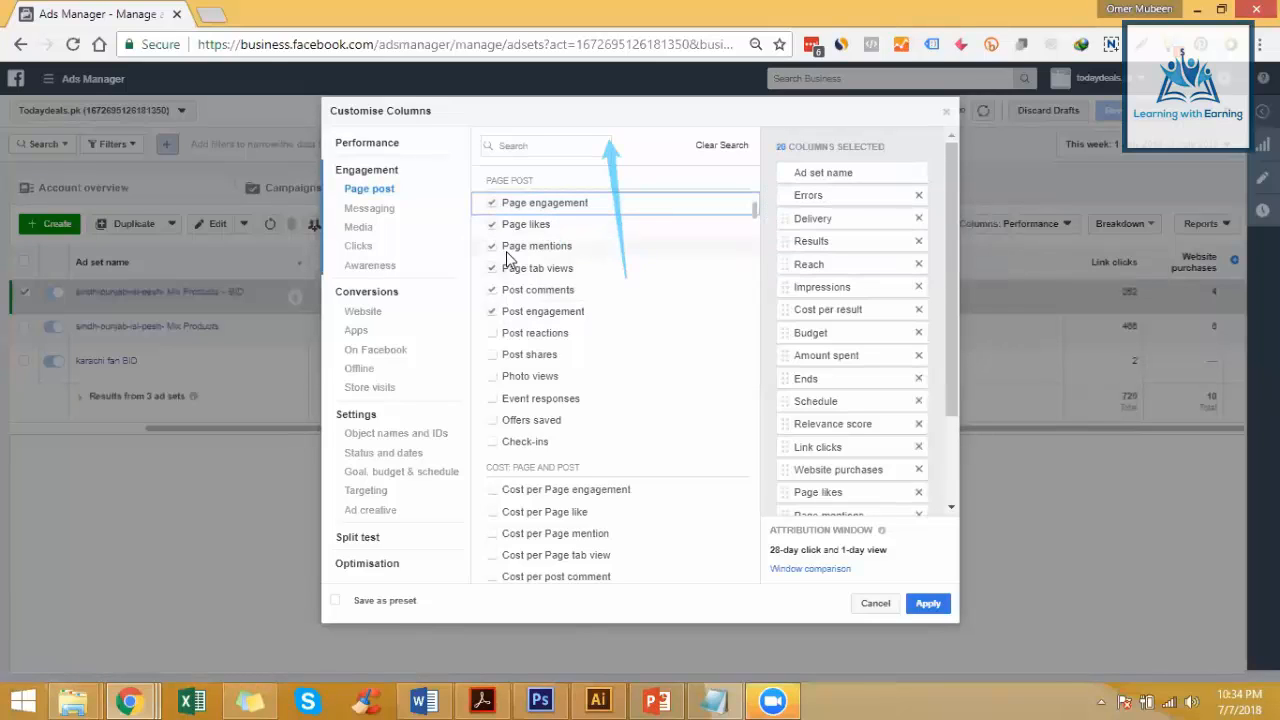
# Step: Add the Post reactions, Post shares, Photo views, Event responses, Offers saved and Check-ins columns
pyautogui.click(567, 334)
pyautogui.click(565, 357)
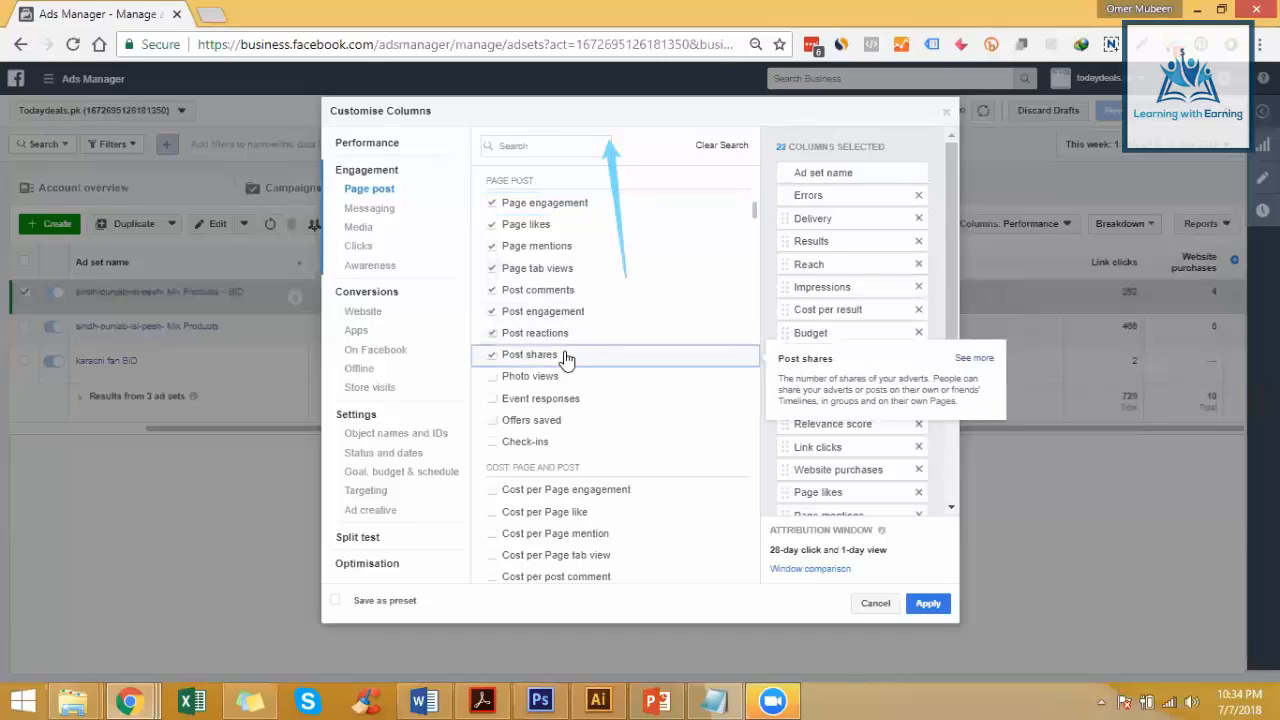
pyautogui.click(557, 376)
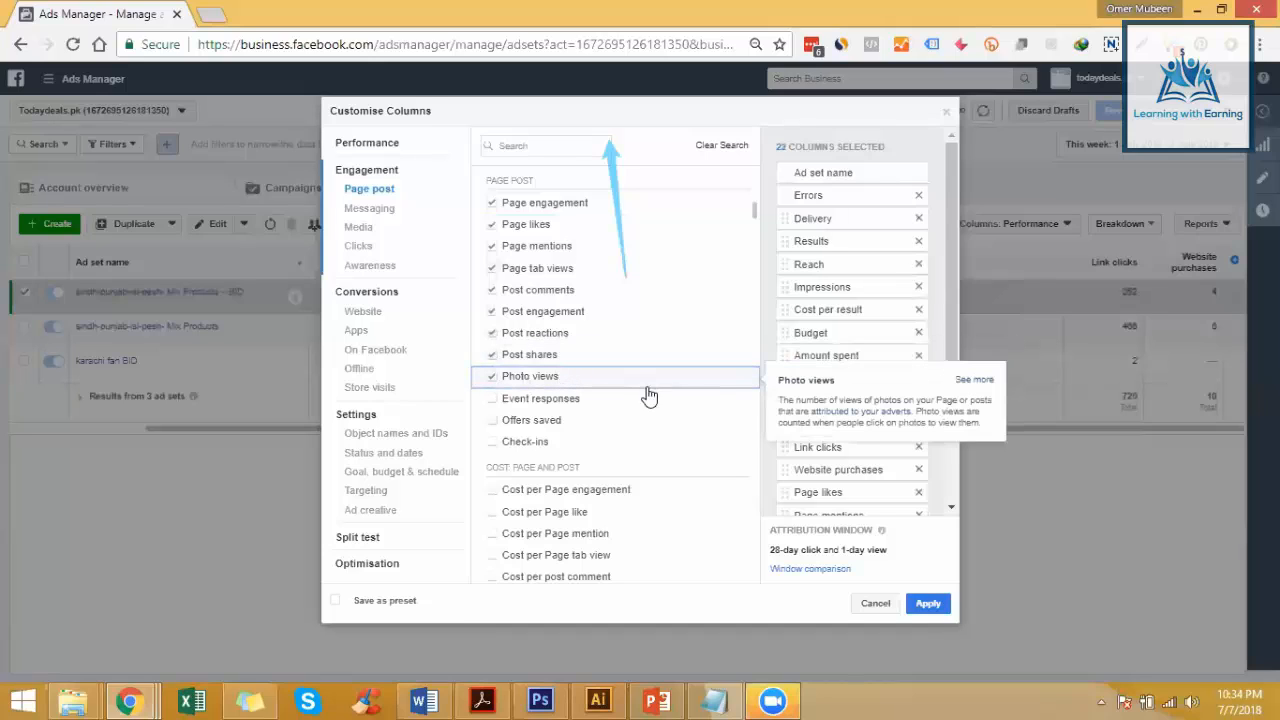
pyautogui.click(566, 400)
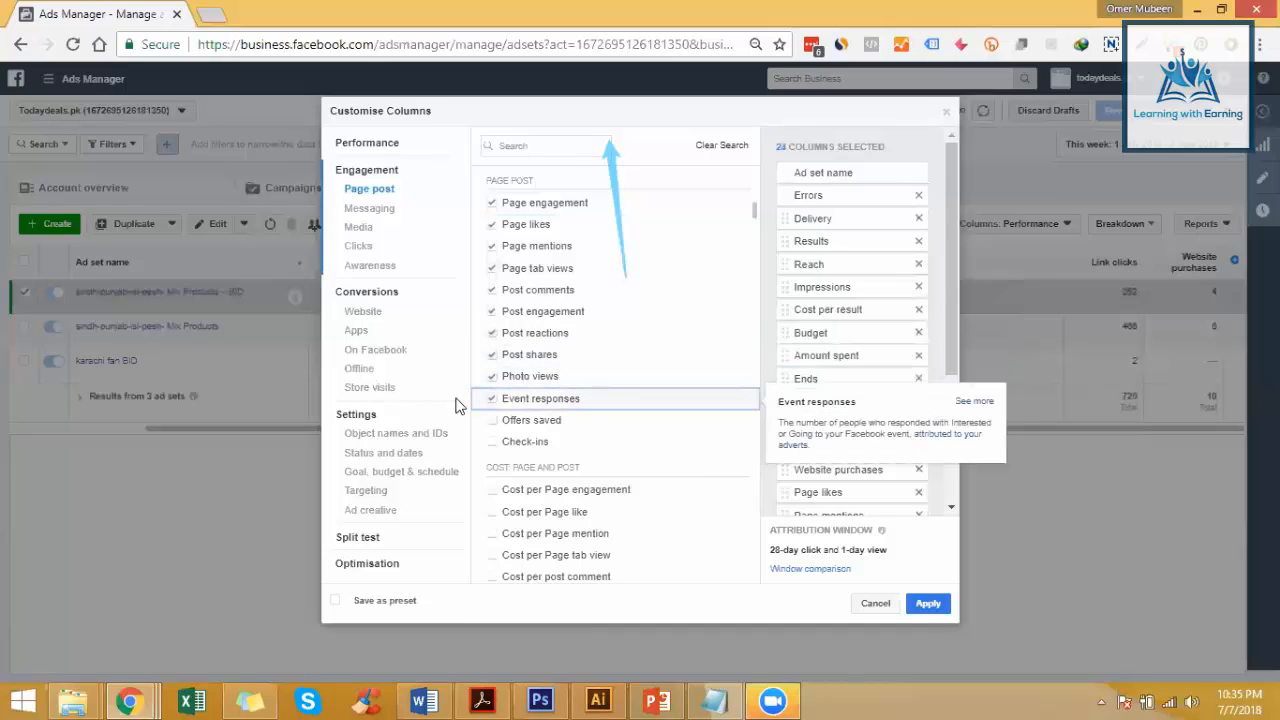
pyautogui.click(578, 425)
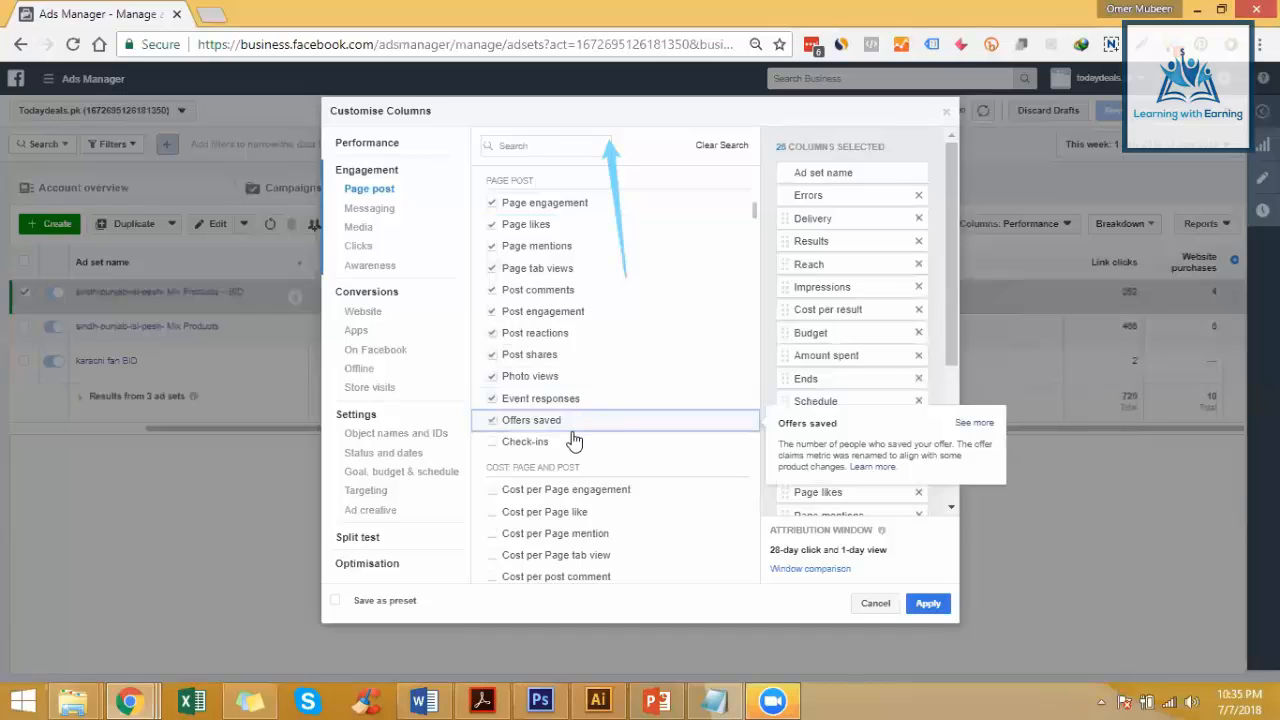
pyautogui.click(517, 444)
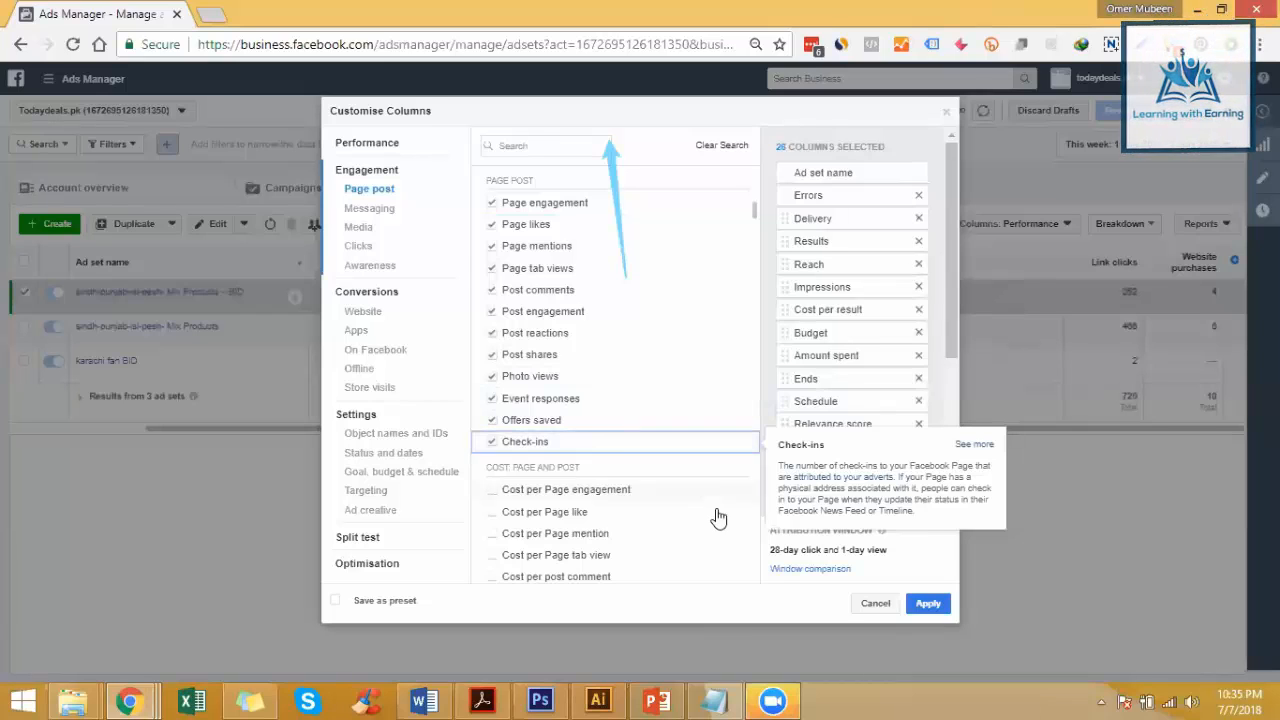
# Step: Add the Cost per Page engagement, Cost per Page like and Cost per Page mention columns
pyautogui.scroll(-2, 700, 500)
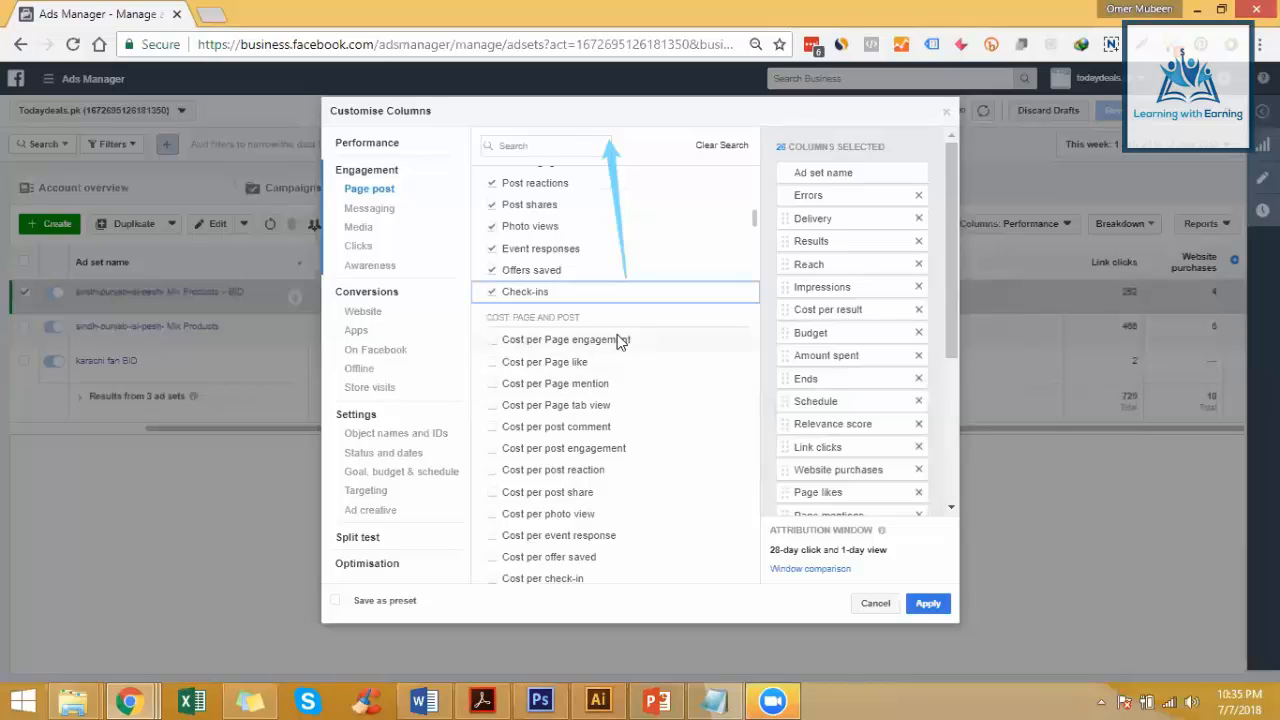
pyautogui.click(521, 342)
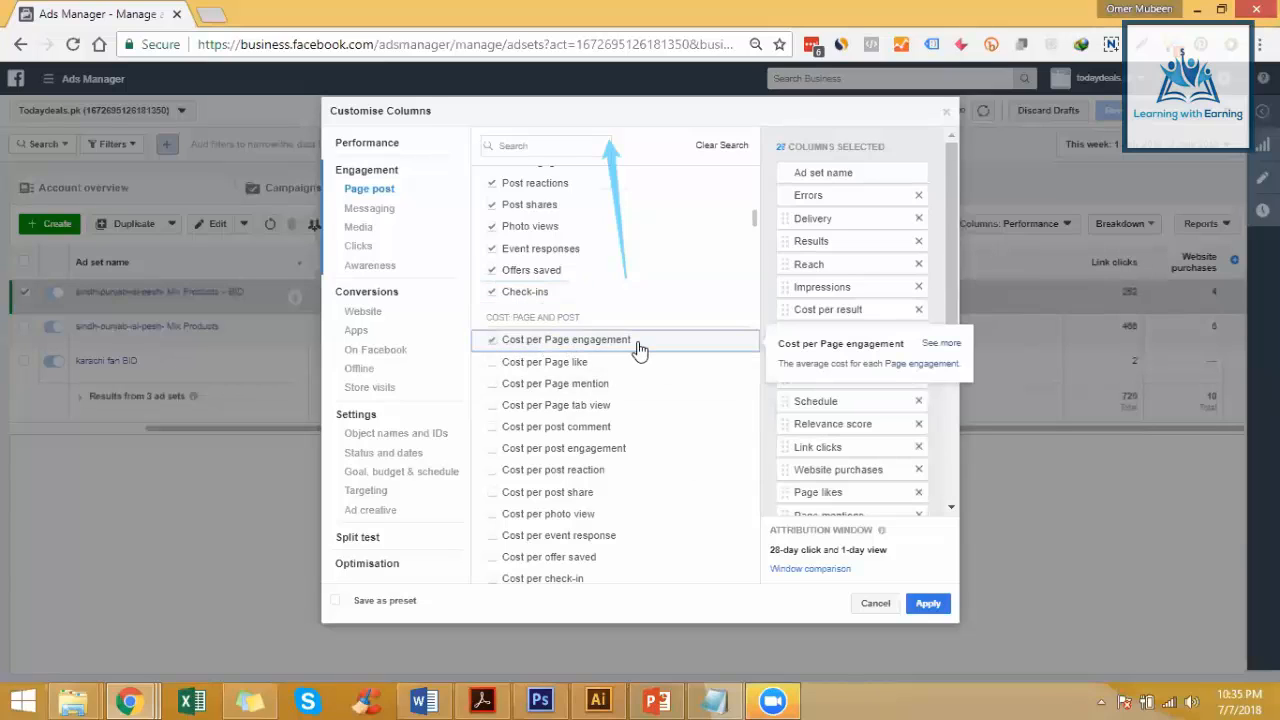
pyautogui.click(499, 366)
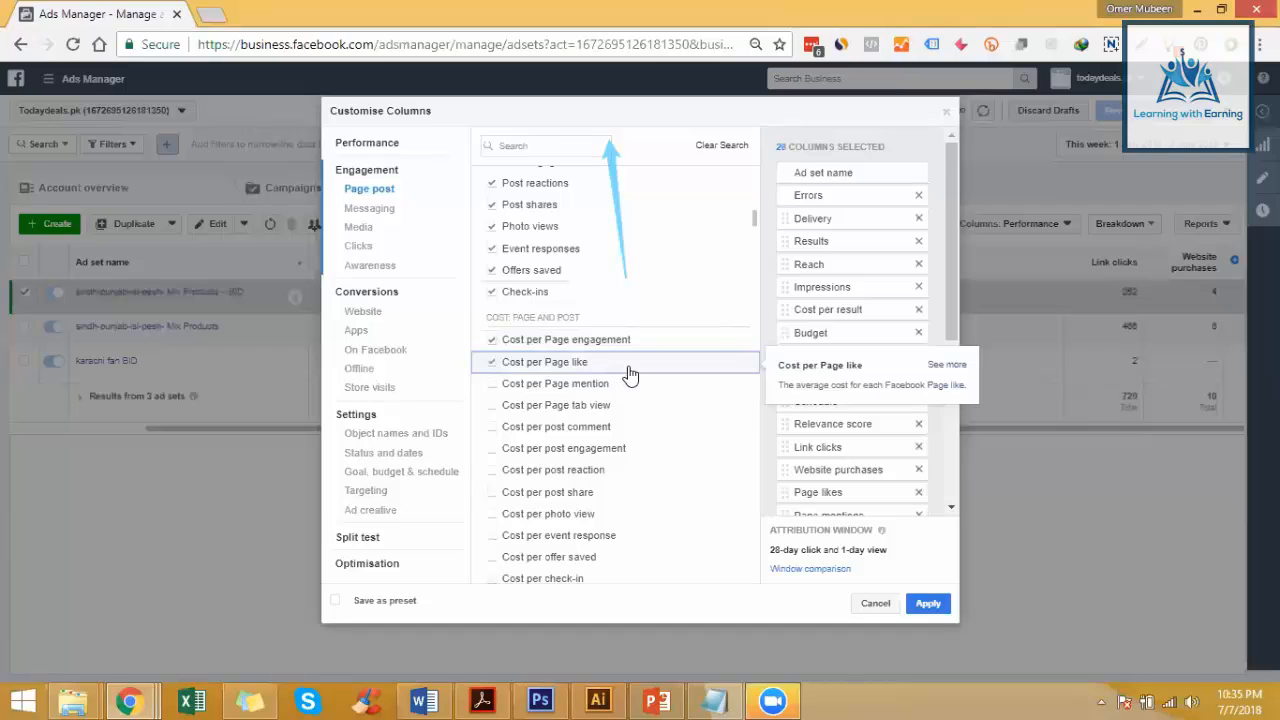
pyautogui.click(620, 386)
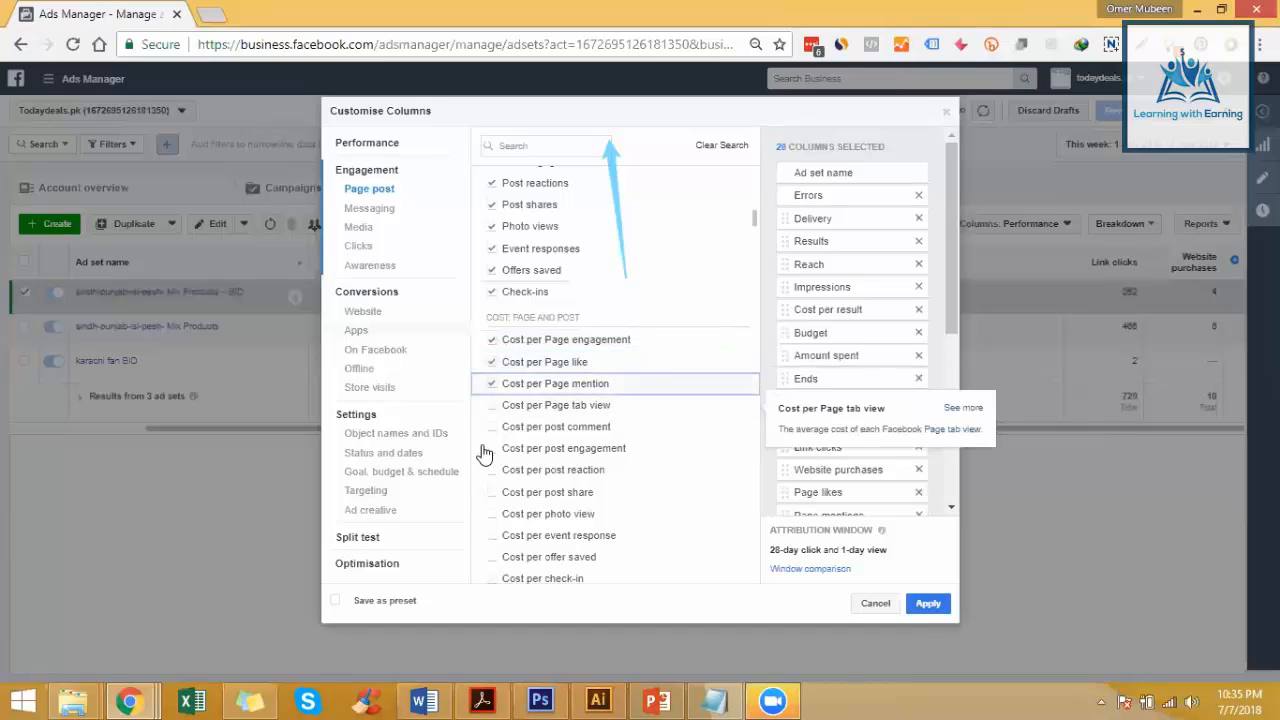
# Step: Add all Messaging columns, including new conversations, replies, blocked conversations, cost per new conversation and cost per reply
pyautogui.scroll(4, 486, 449)
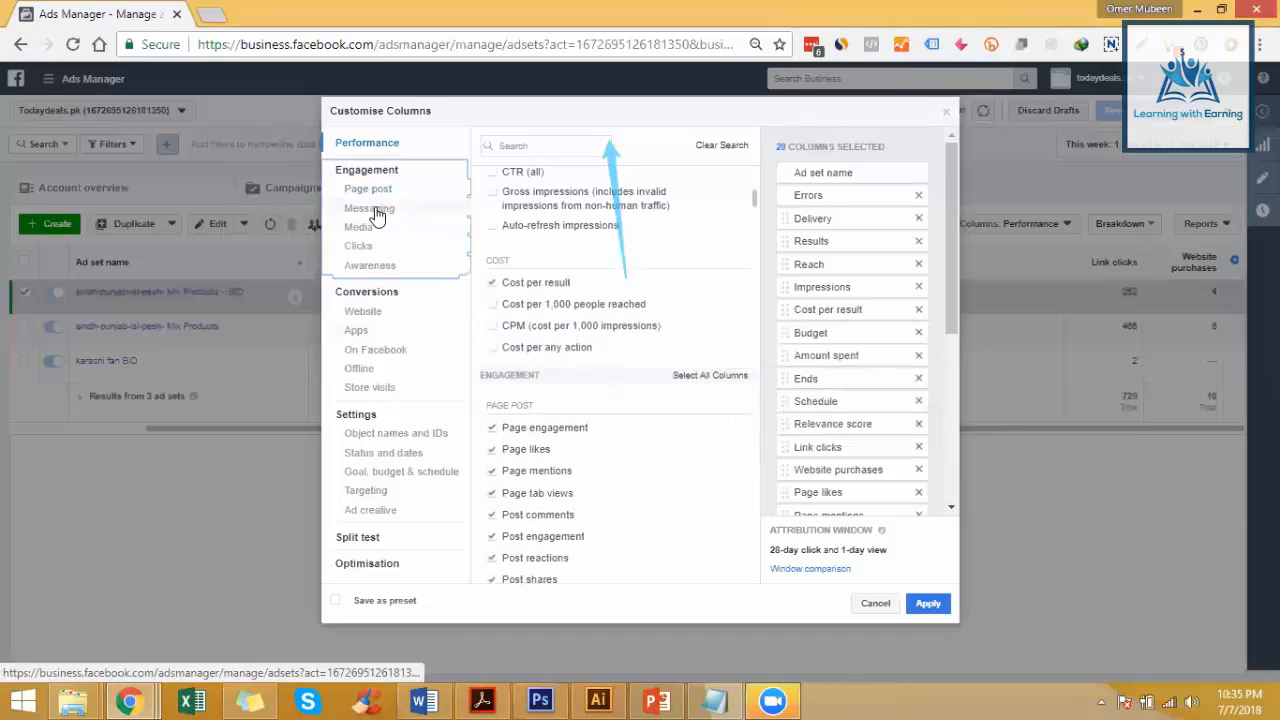
pyautogui.click(372, 208)
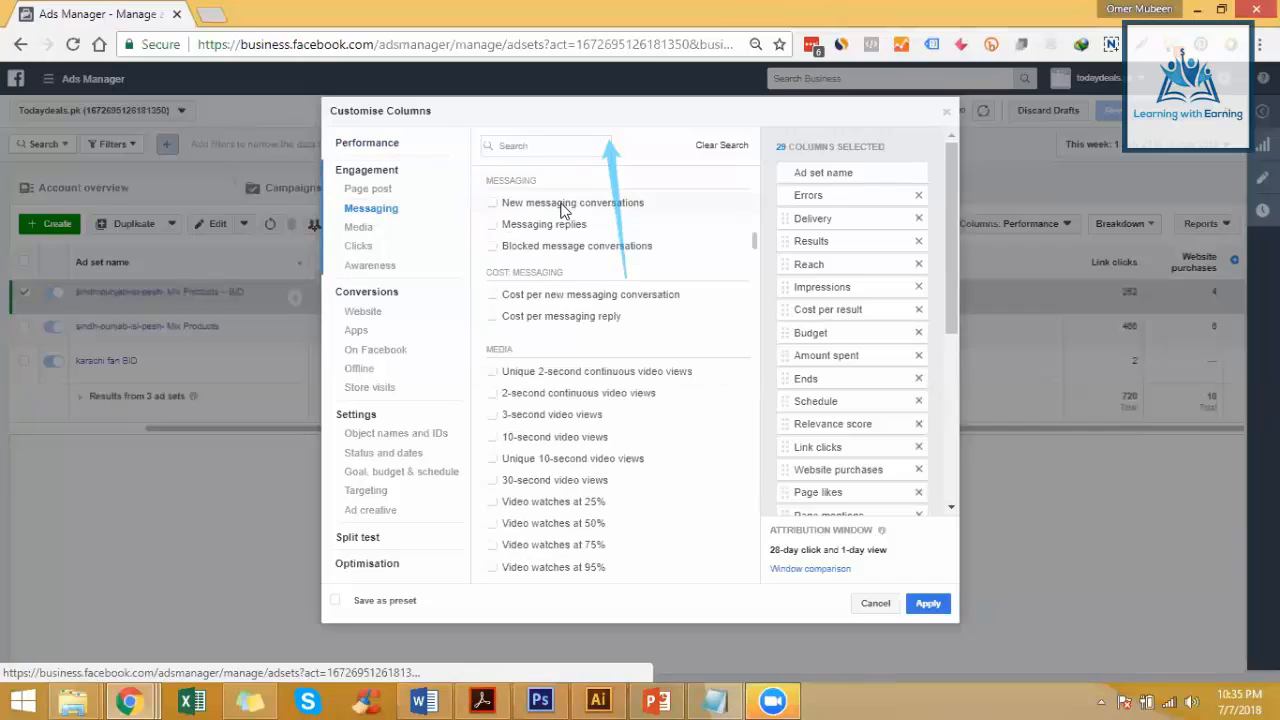
pyautogui.click(553, 226)
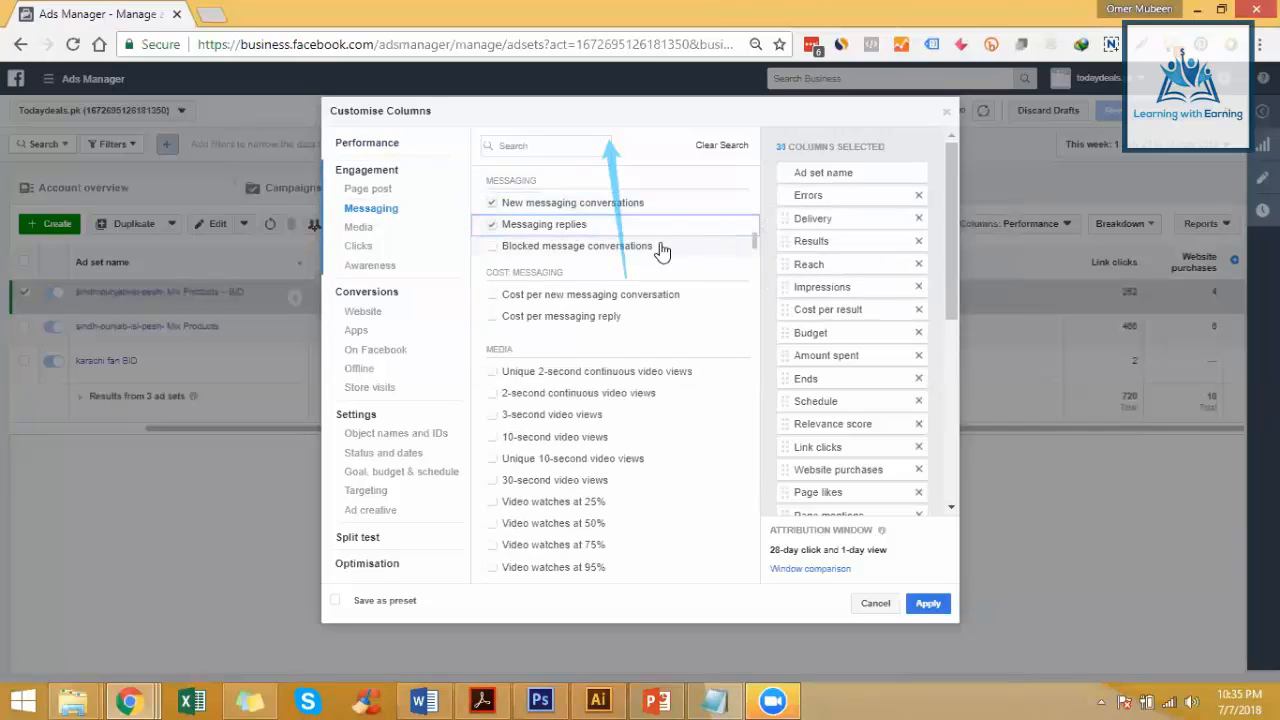
pyautogui.click(560, 250)
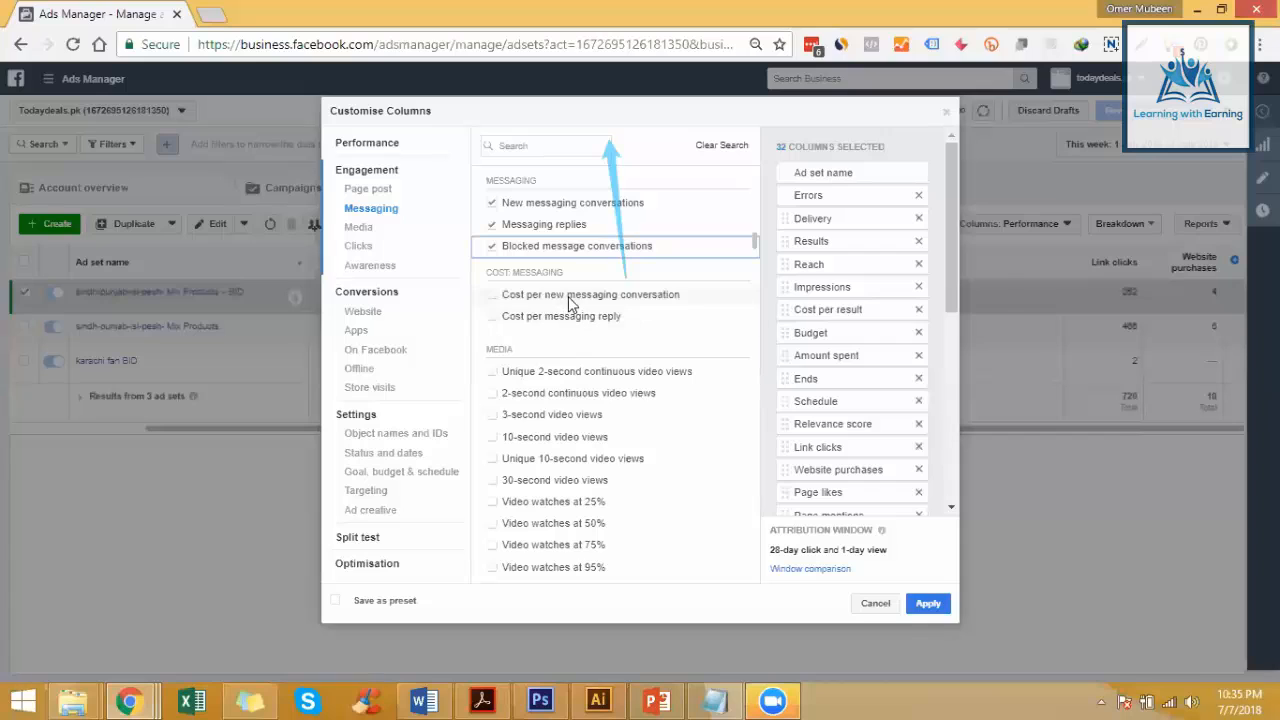
pyautogui.click(570, 300)
pyautogui.click(555, 318)
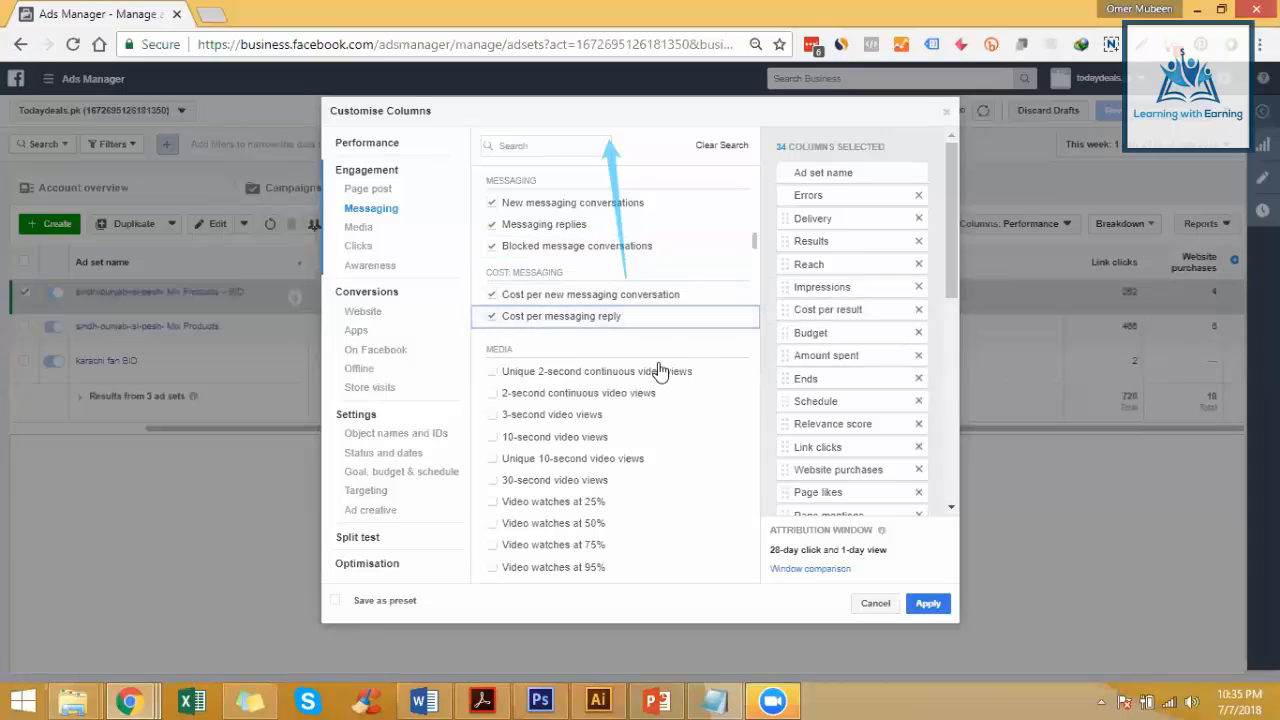
# Step: Add the Media columns for 2-second continuous, 3-second, 10-second and 30-second video views, including the unique 2-second and 10-second ones
pyautogui.scroll(-1, 607, 446)
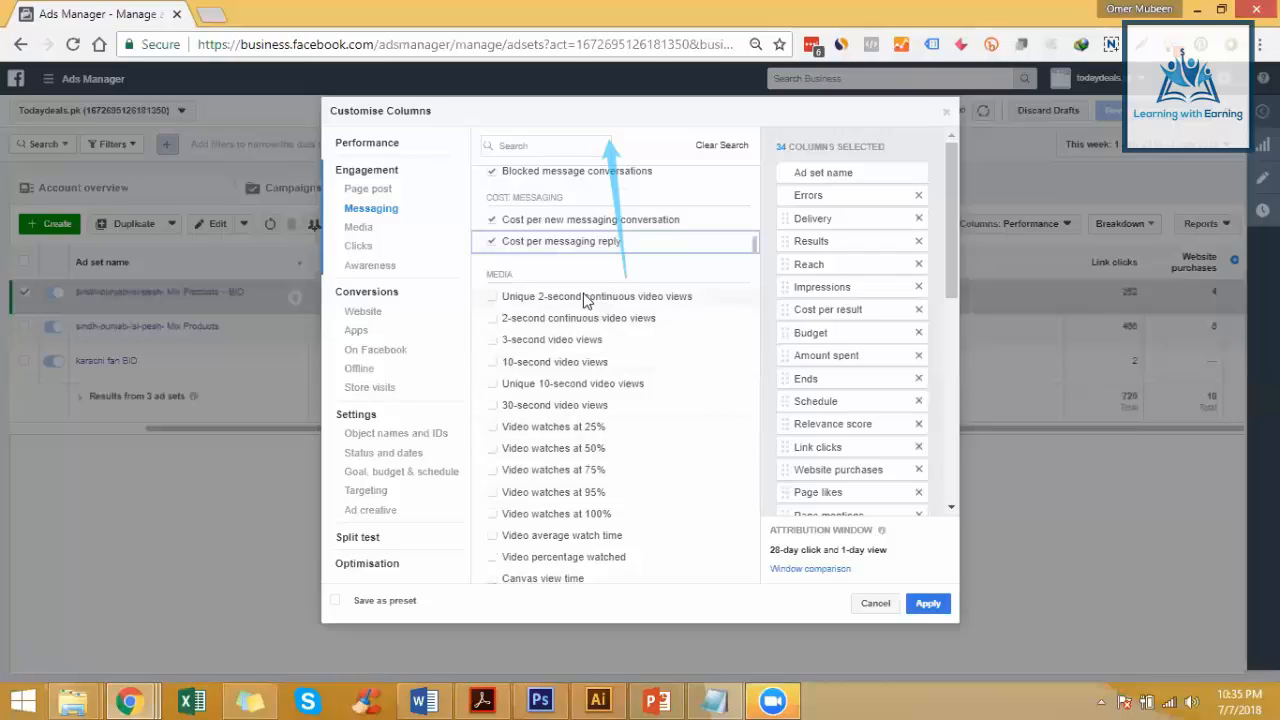
pyautogui.scroll(-2, 562, 214)
pyautogui.scroll(2, 558, 230)
pyautogui.click(533, 300)
pyautogui.click(534, 320)
pyautogui.click(535, 341)
pyautogui.click(540, 362)
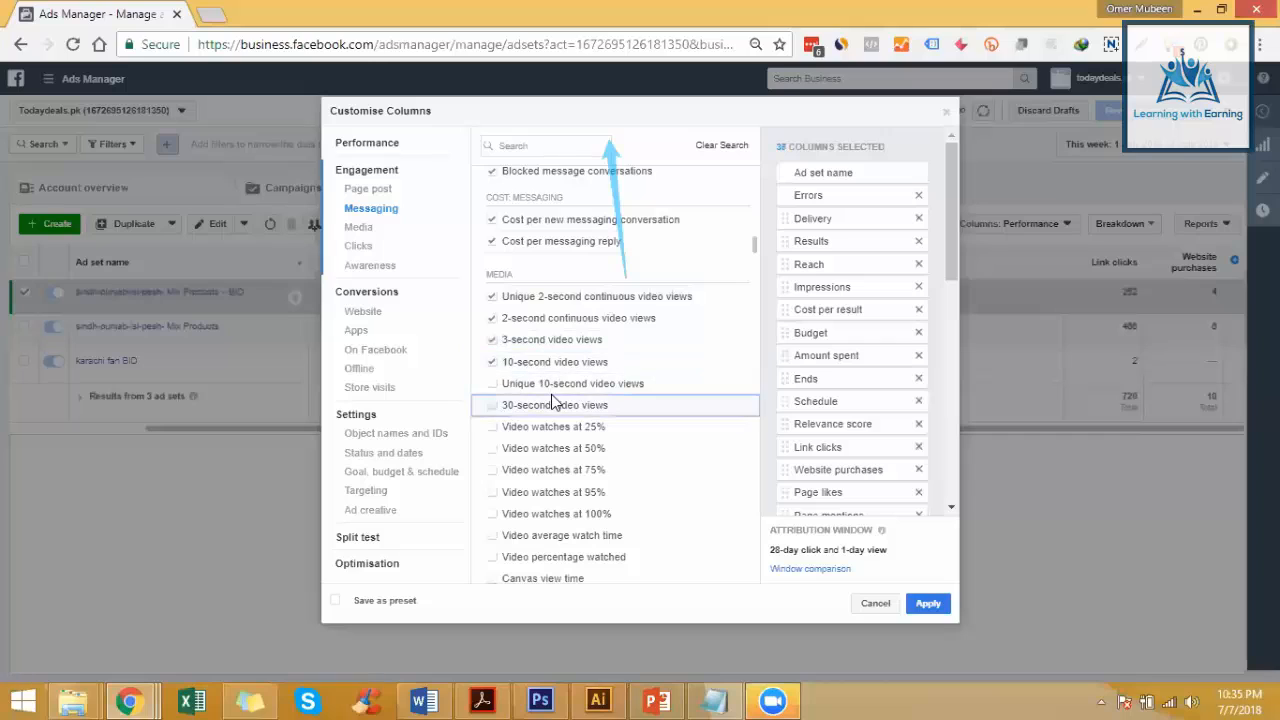
pyautogui.click(580, 400)
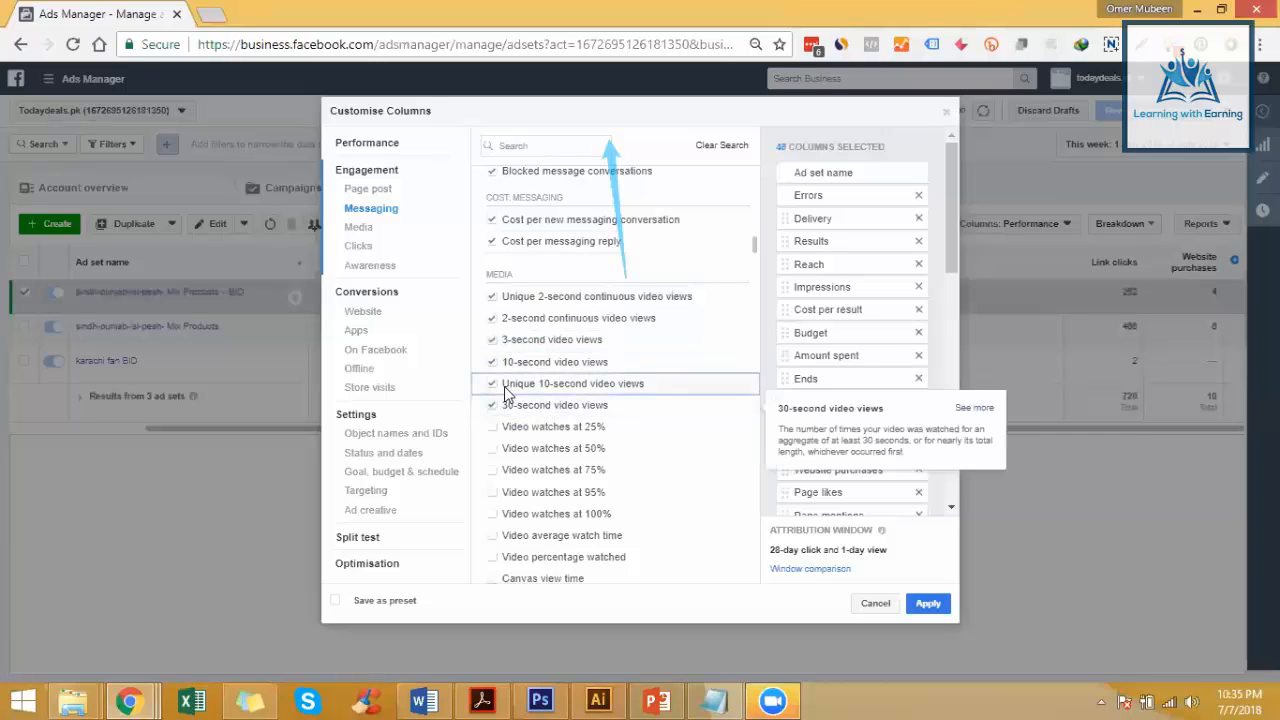
pyautogui.click(566, 388)
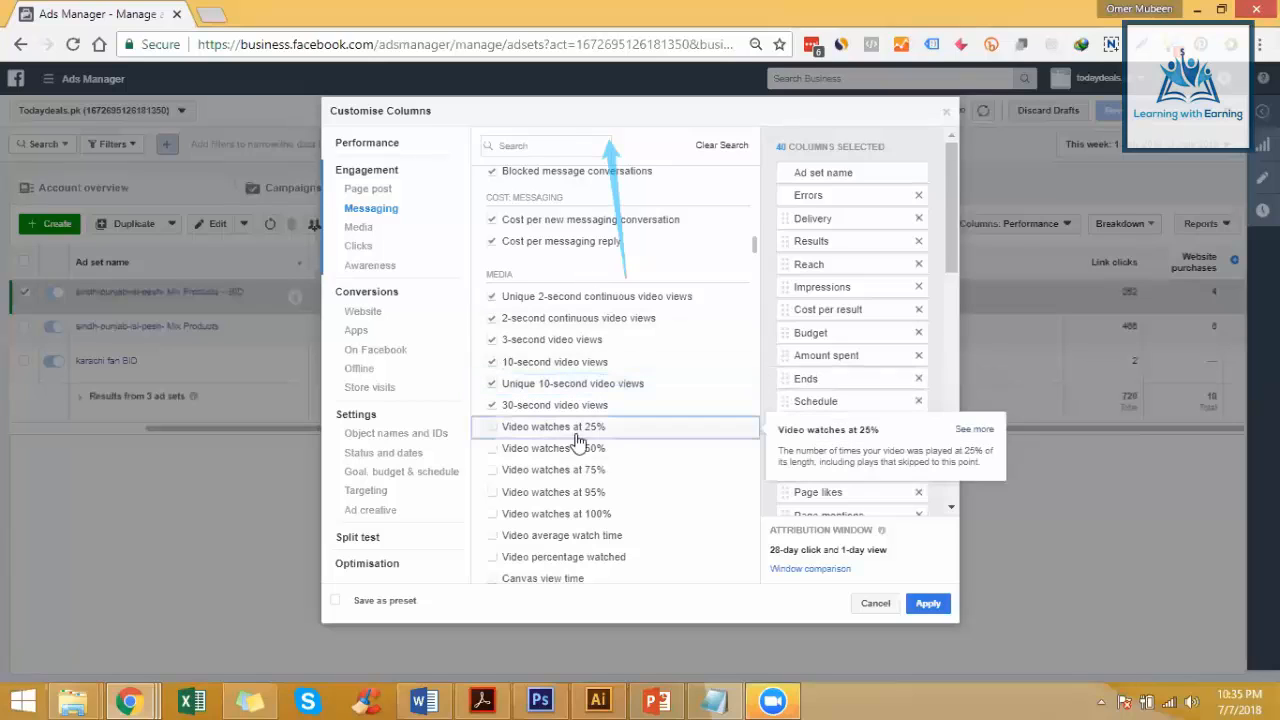
# Step: Add the Video watches columns at 25%, 50%, 75%, 95% and 100%
pyautogui.click(632, 438)
pyautogui.click(651, 450)
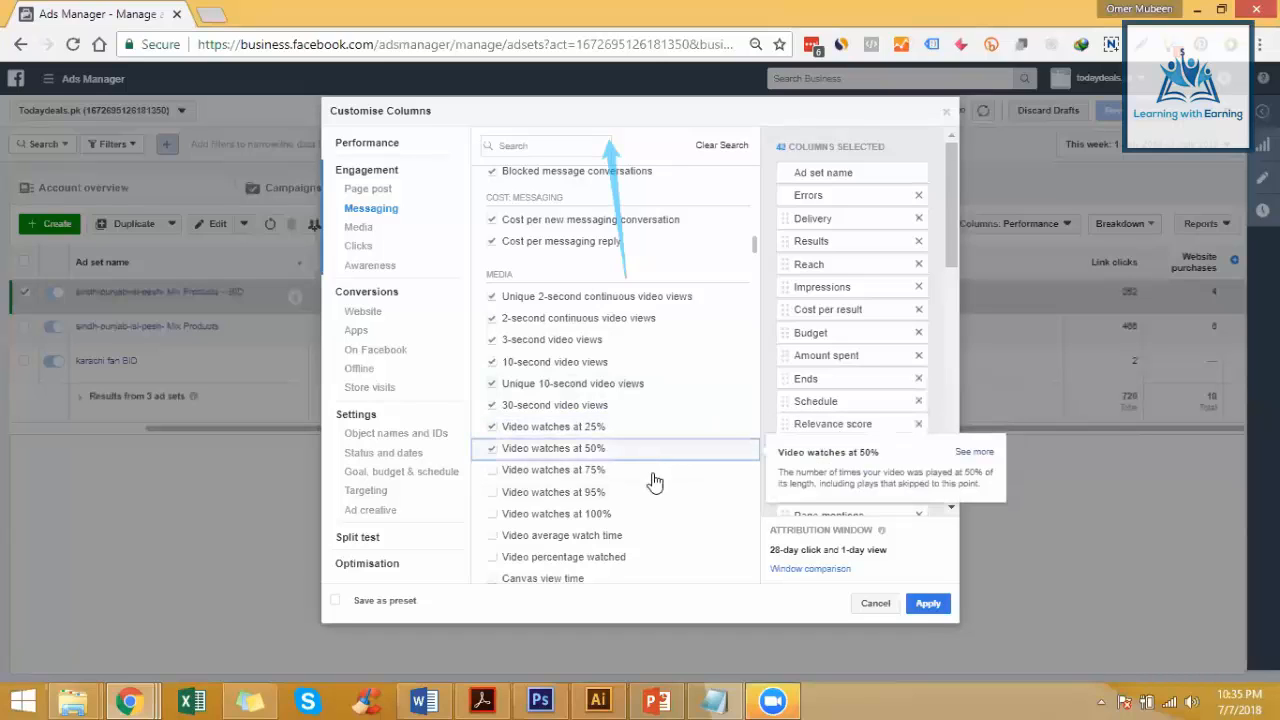
pyautogui.click(652, 472)
pyautogui.click(654, 493)
pyautogui.click(651, 514)
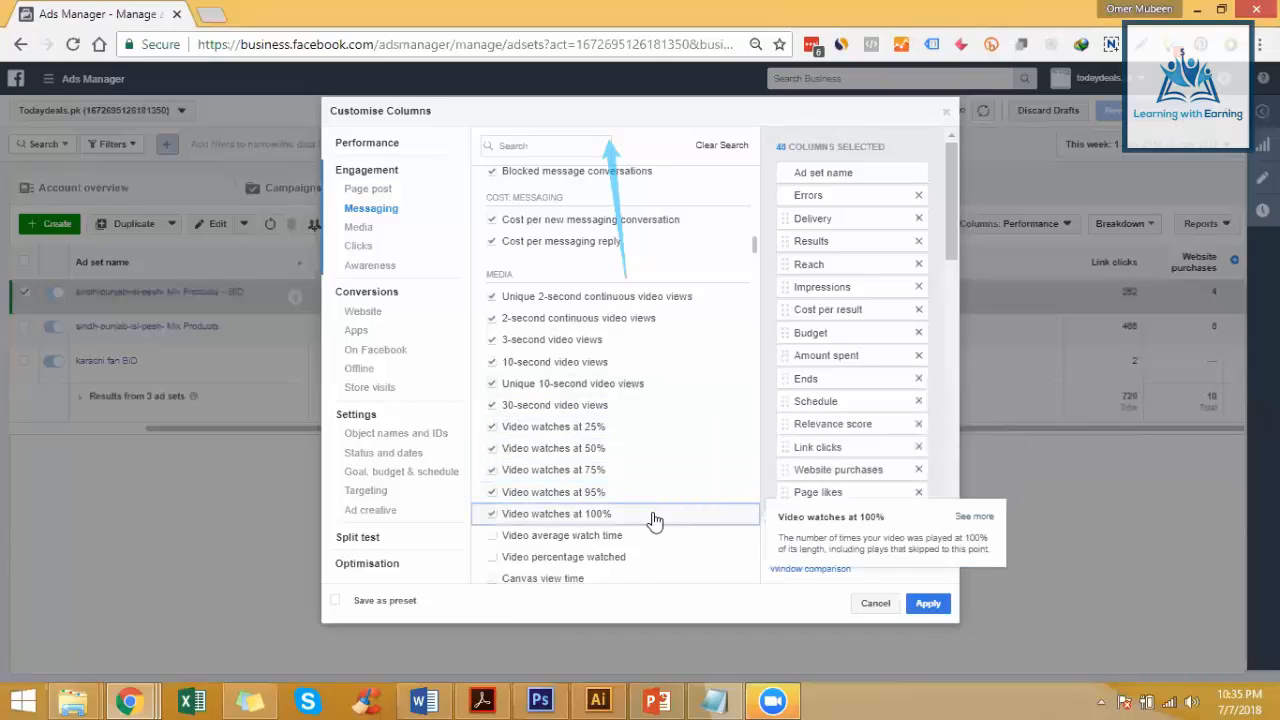
# Step: Review the remaining available columns down to the Split test and Optimisation groups, and discard the column customisation
pyautogui.scroll(-3, 648, 516)
pyautogui.scroll(-15, 645, 469)
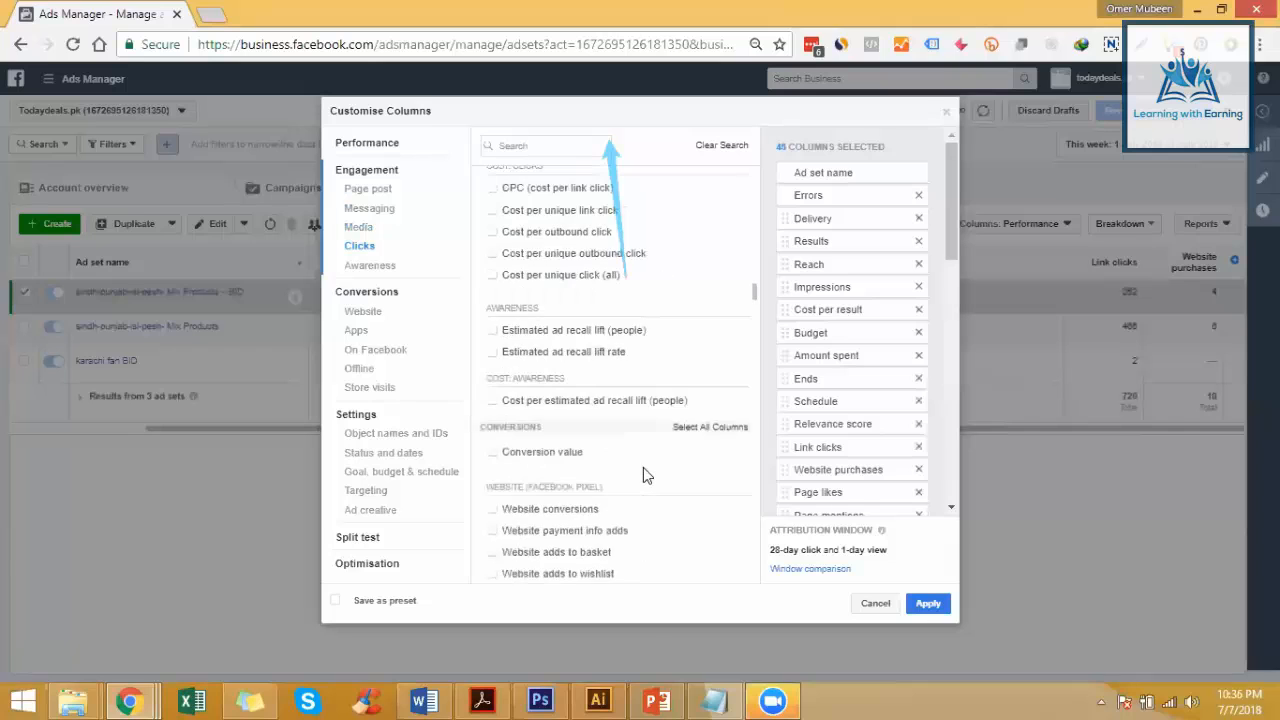
pyautogui.scroll(-15, 645, 477)
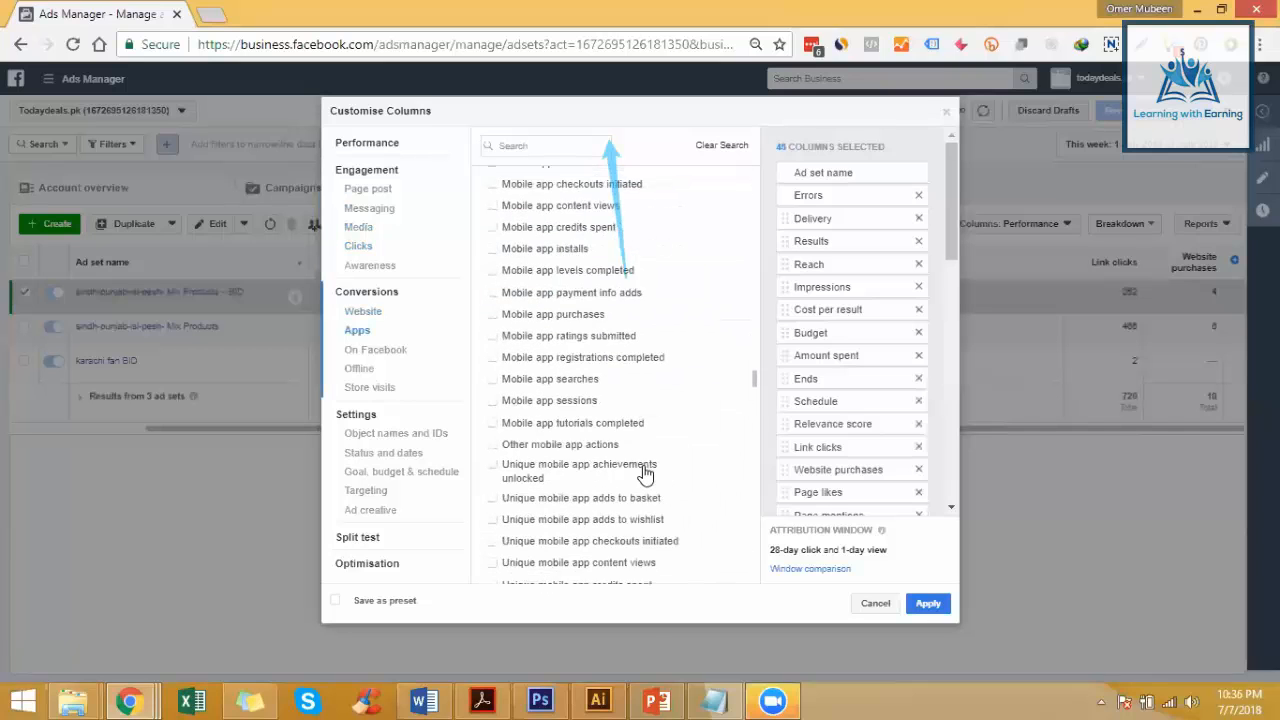
pyautogui.scroll(-15, 652, 470)
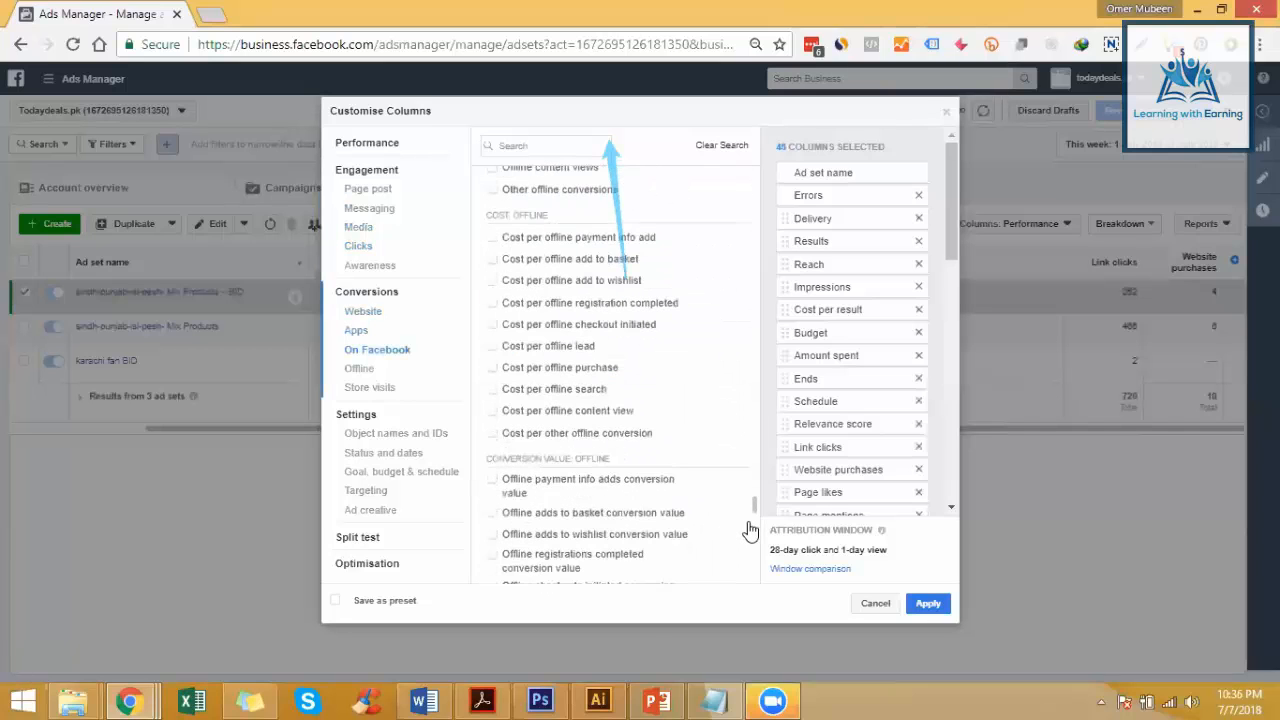
pyautogui.moveTo(754, 513); pyautogui.dragTo(760, 575)
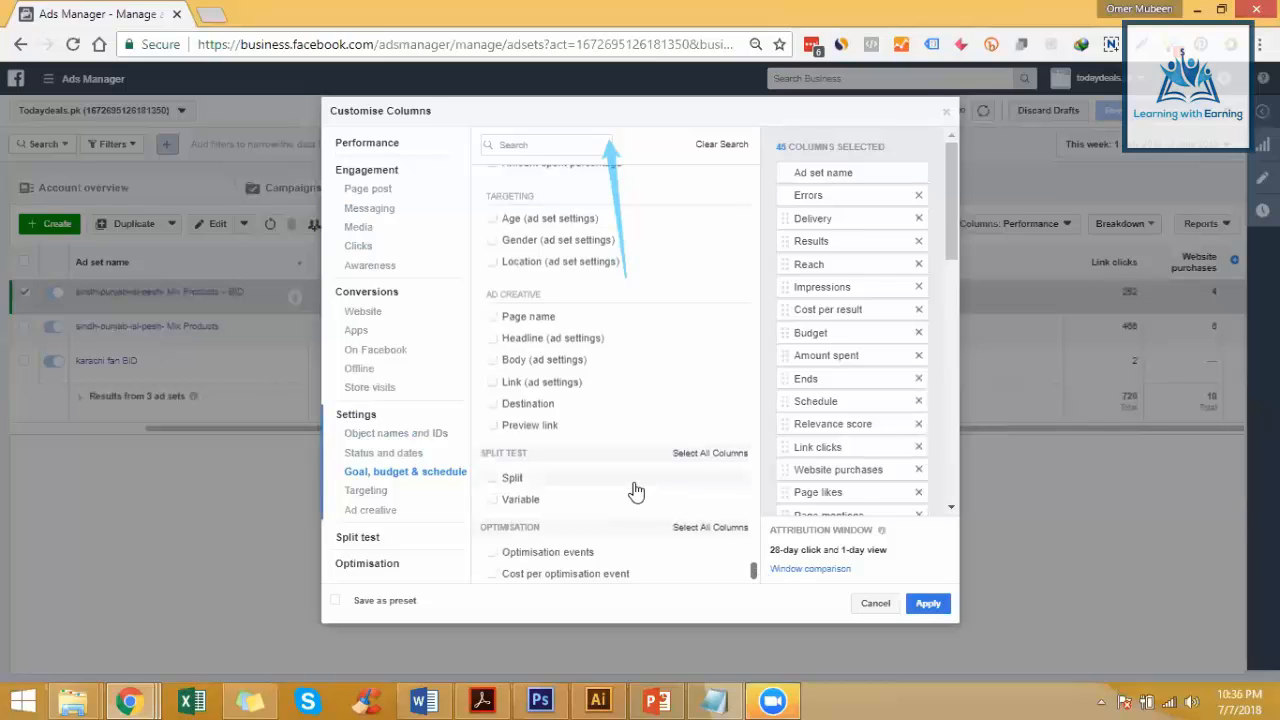
pyautogui.scroll(-1, 714, 532)
pyautogui.scroll(1, 612, 491)
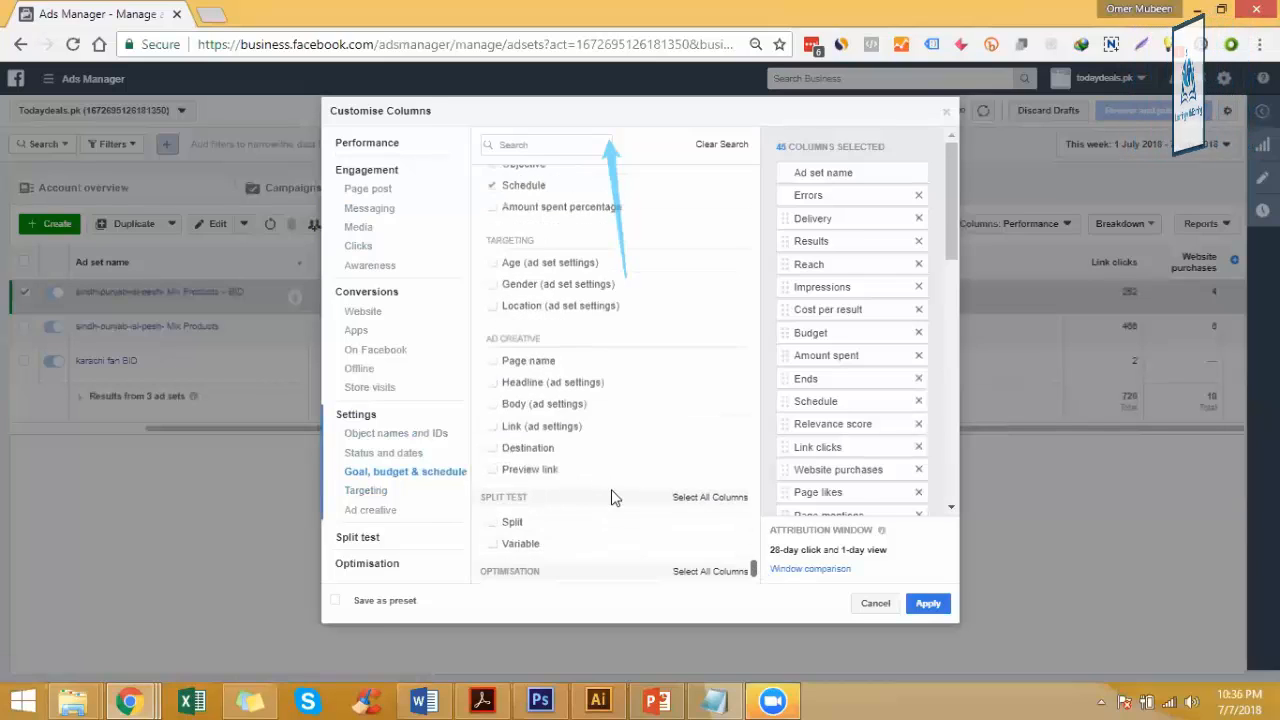
pyautogui.scroll(1, 614, 498)
pyautogui.scroll(2, 869, 608)
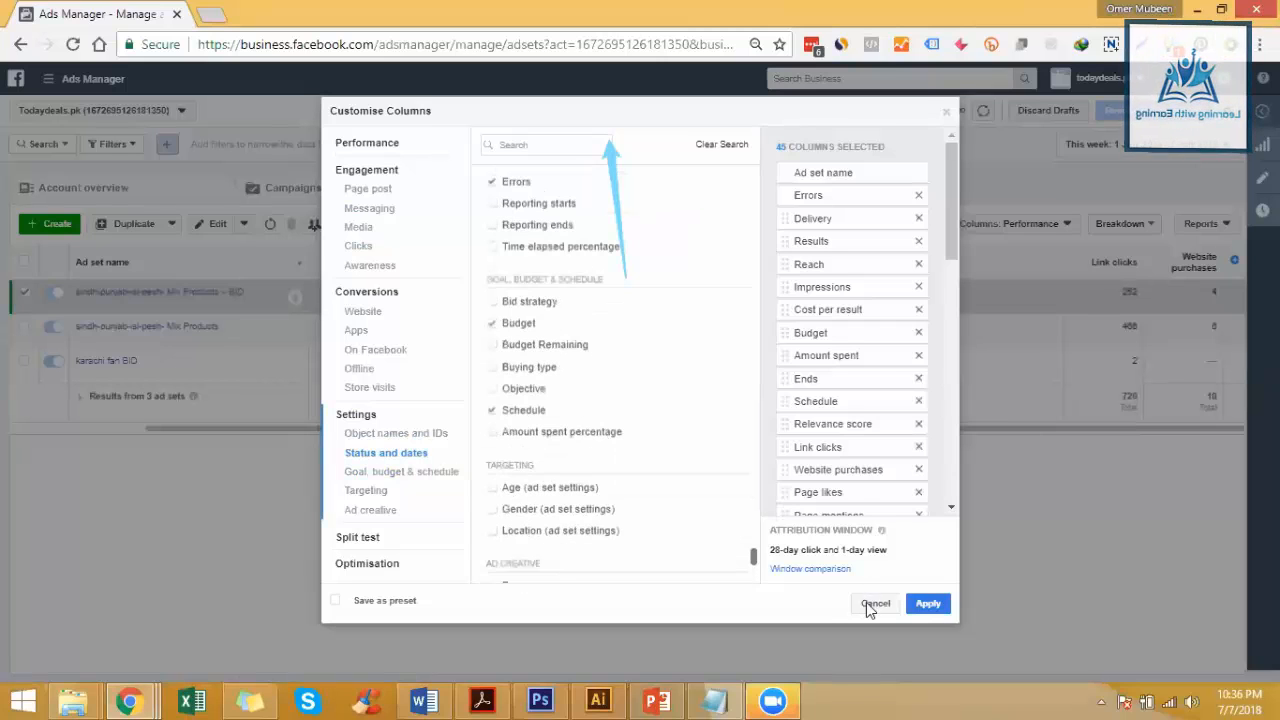
pyautogui.click(868, 603)
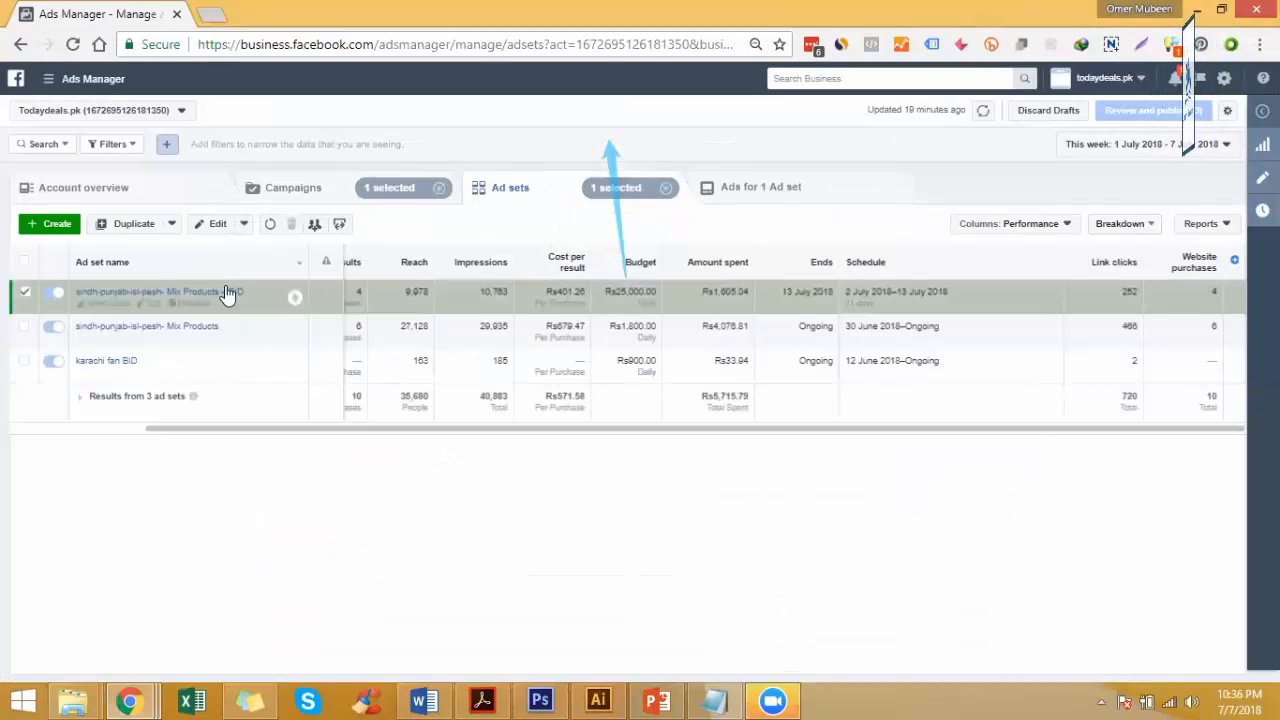
# Step: Open the ads of the selected Mix Products – BID ad set and open the ad "set 1" for editing at its name
pyautogui.click(226, 292)
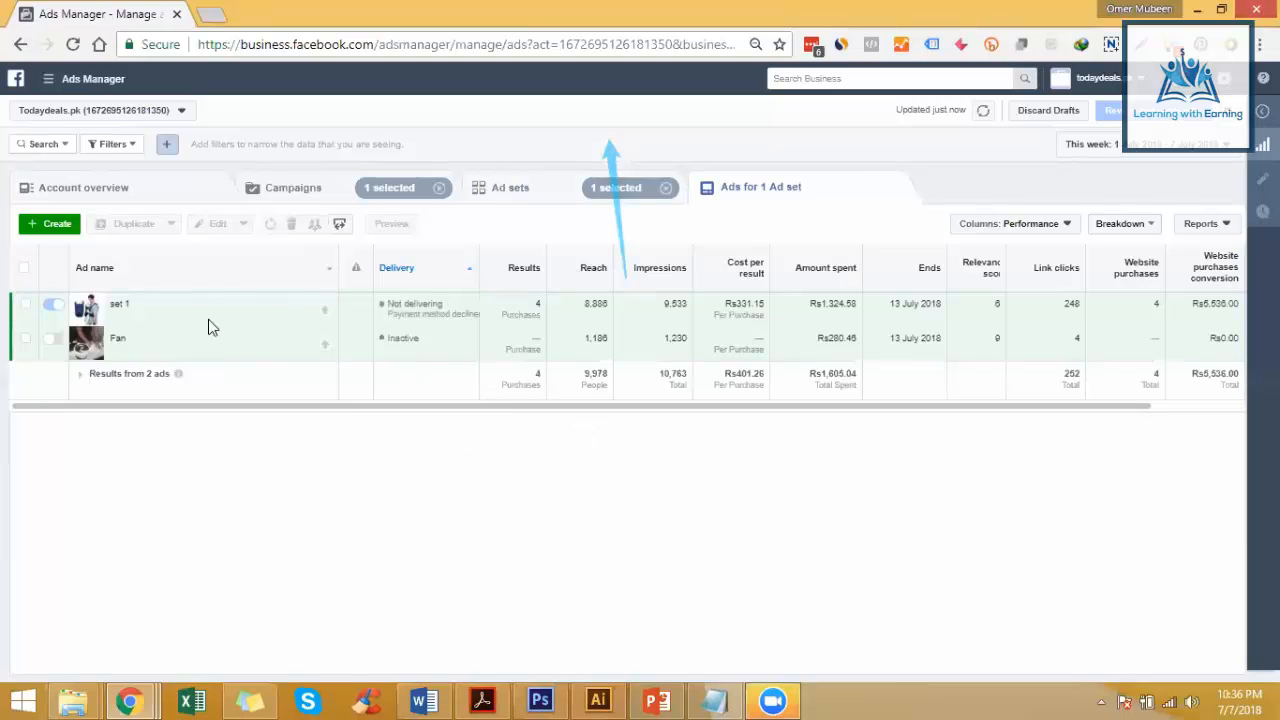
pyautogui.moveTo(192, 317)
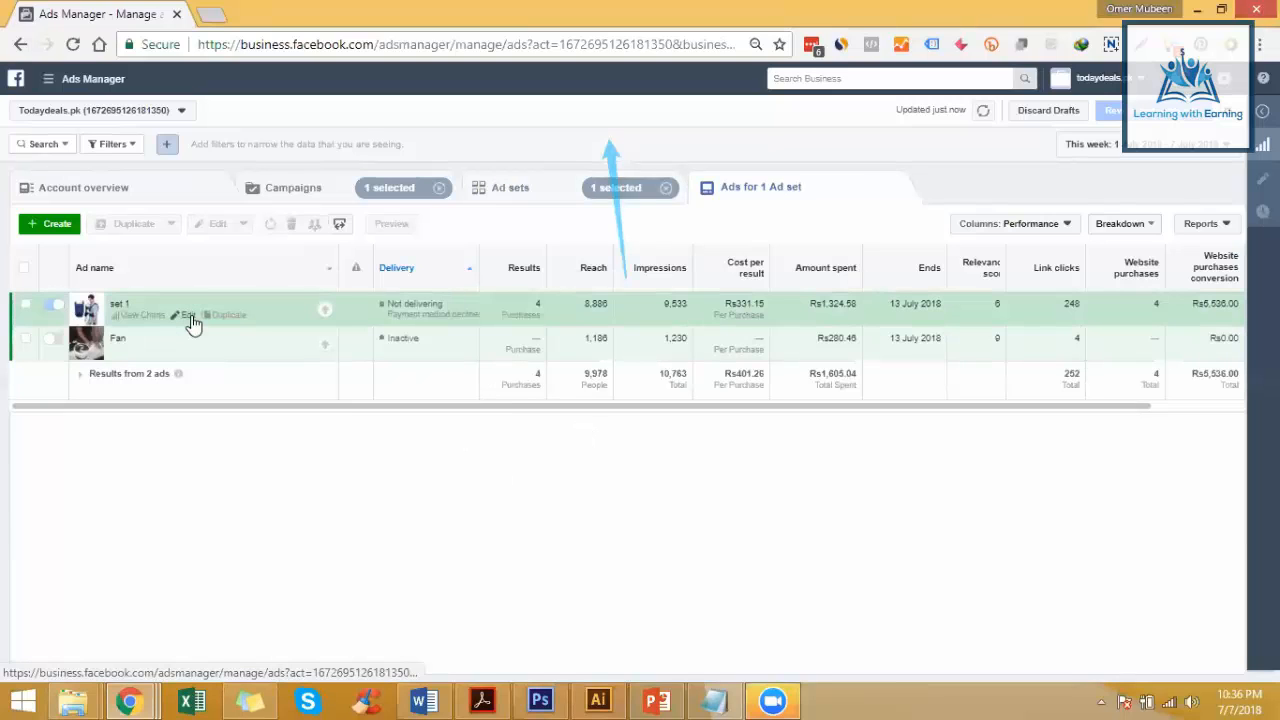
pyautogui.click(183, 318)
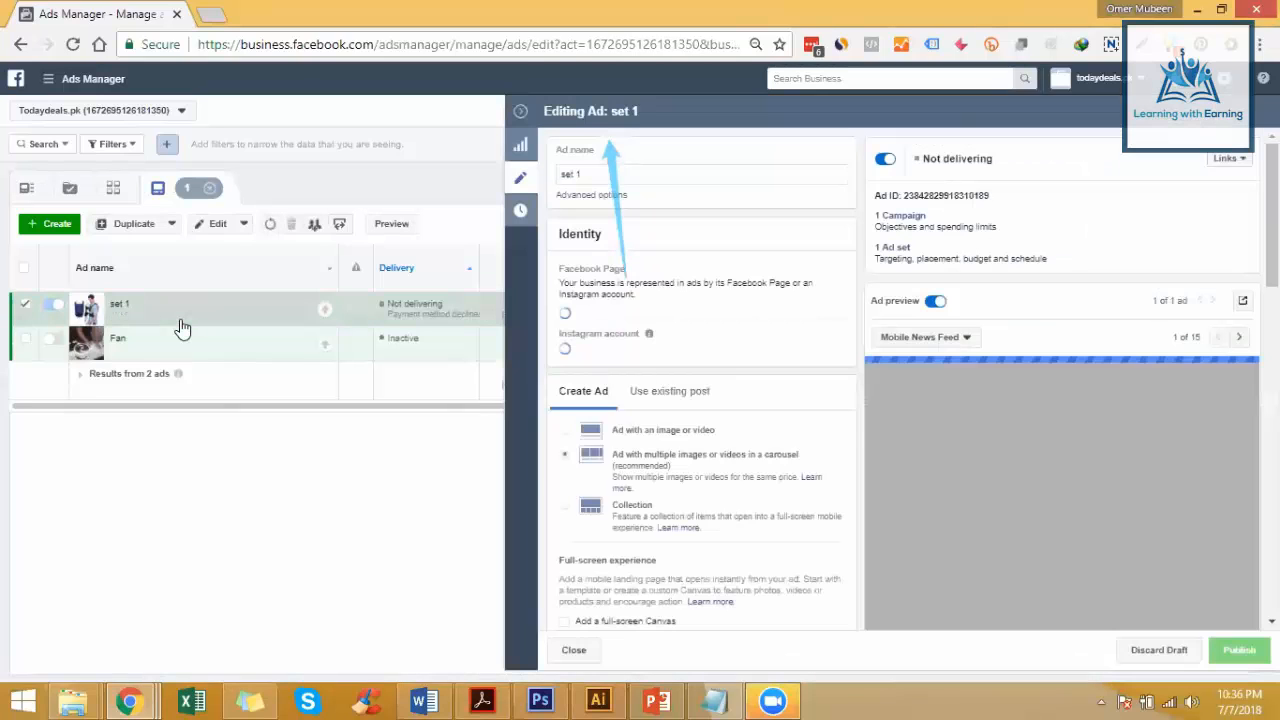
pyautogui.click(699, 173)
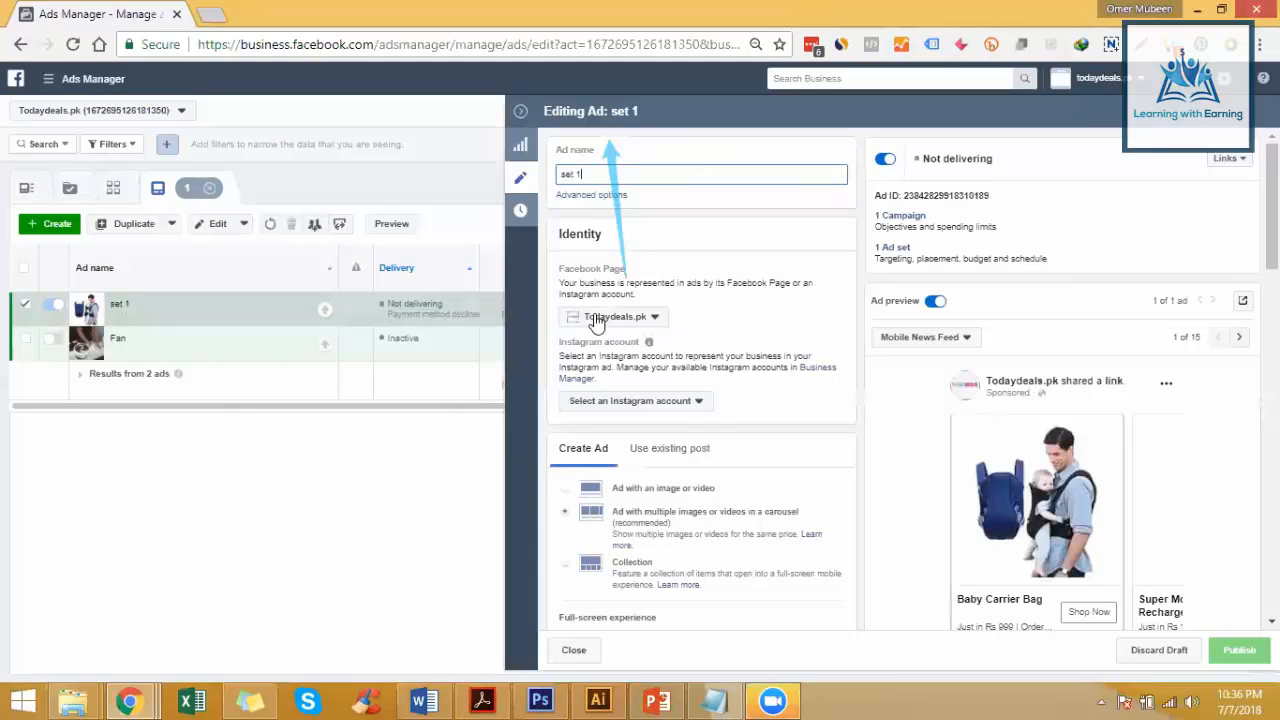
# Step: Try the image or video format and the carousel format for the ad, and set its format to Collection
pyautogui.scroll(-5, 668, 428)
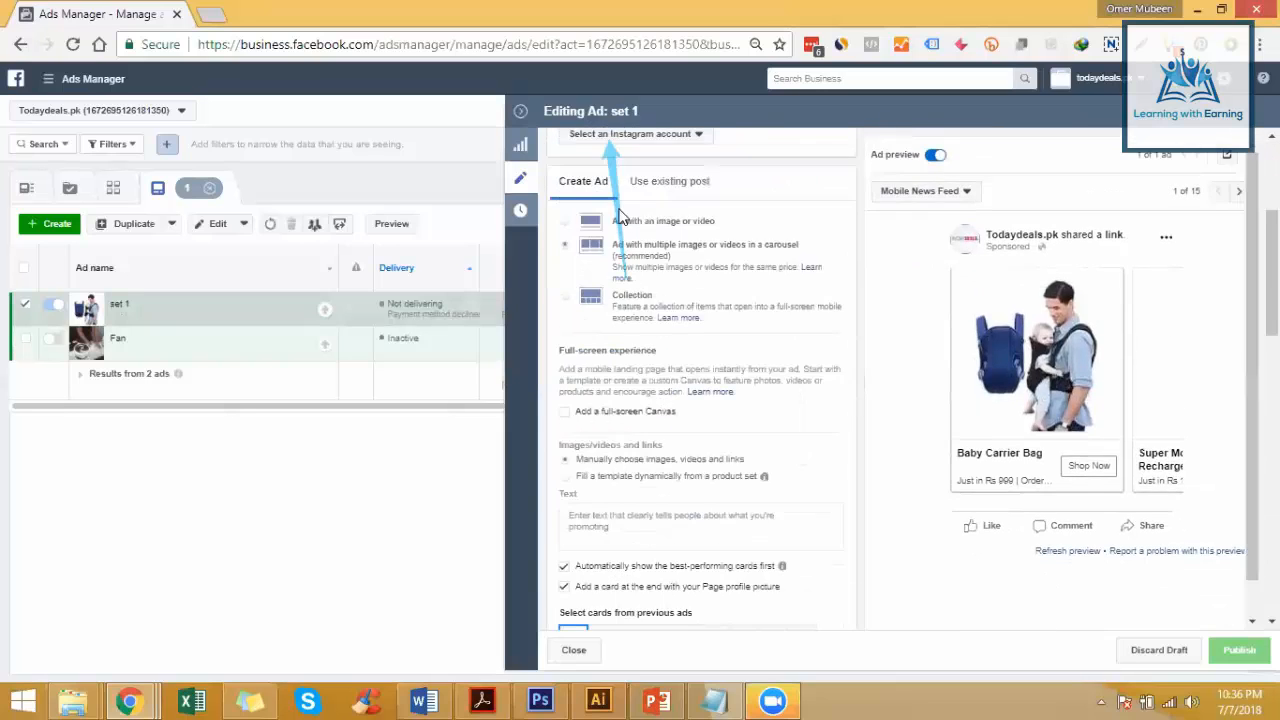
pyautogui.scroll(2, 585, 257)
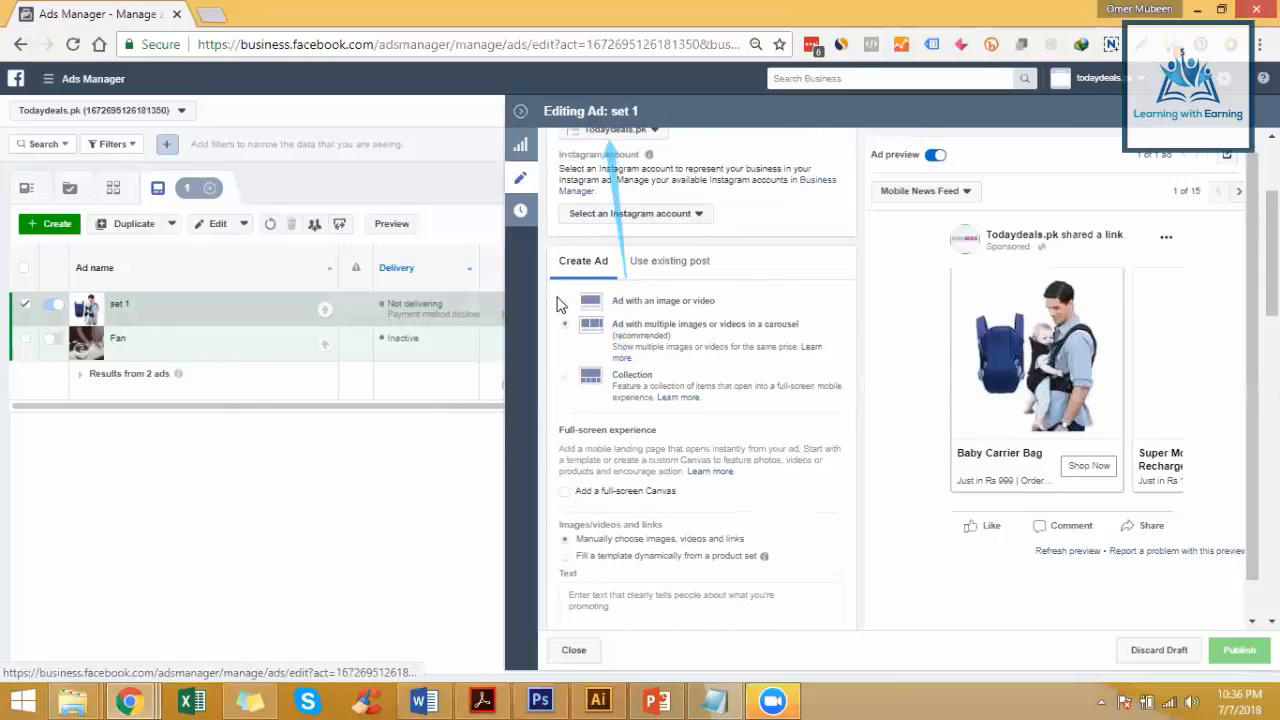
pyautogui.click(566, 302)
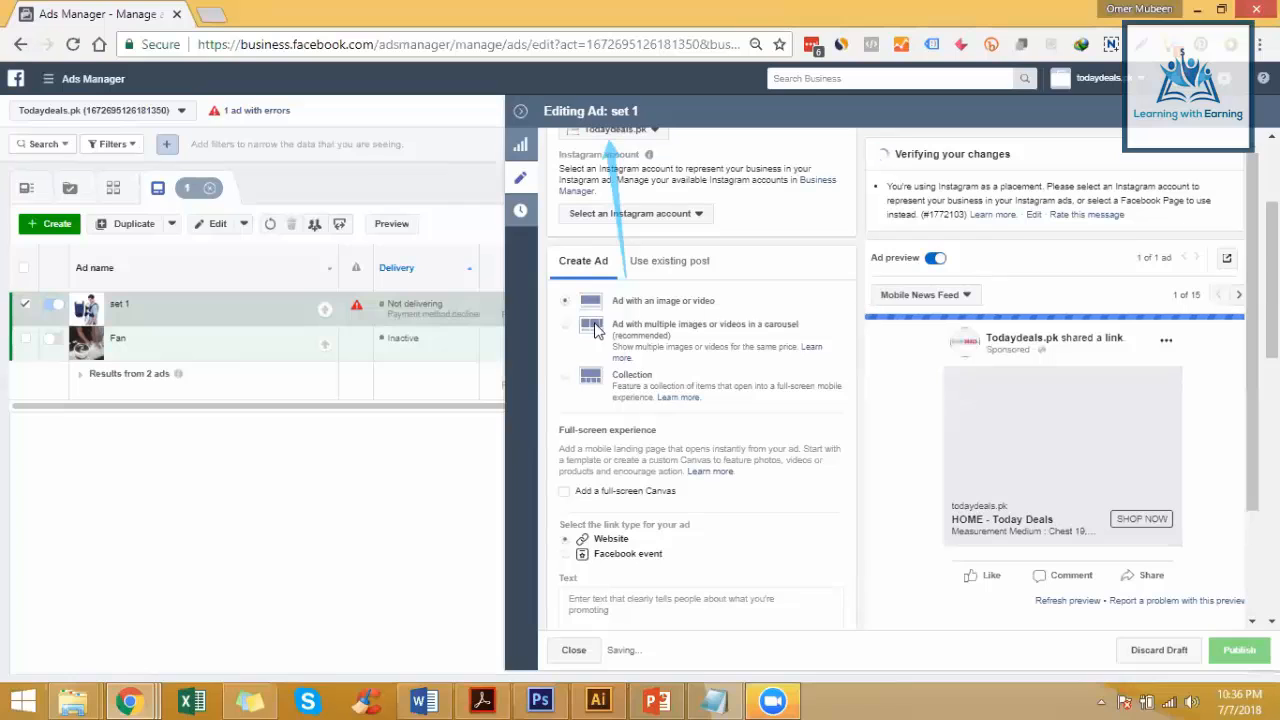
pyautogui.click(586, 330)
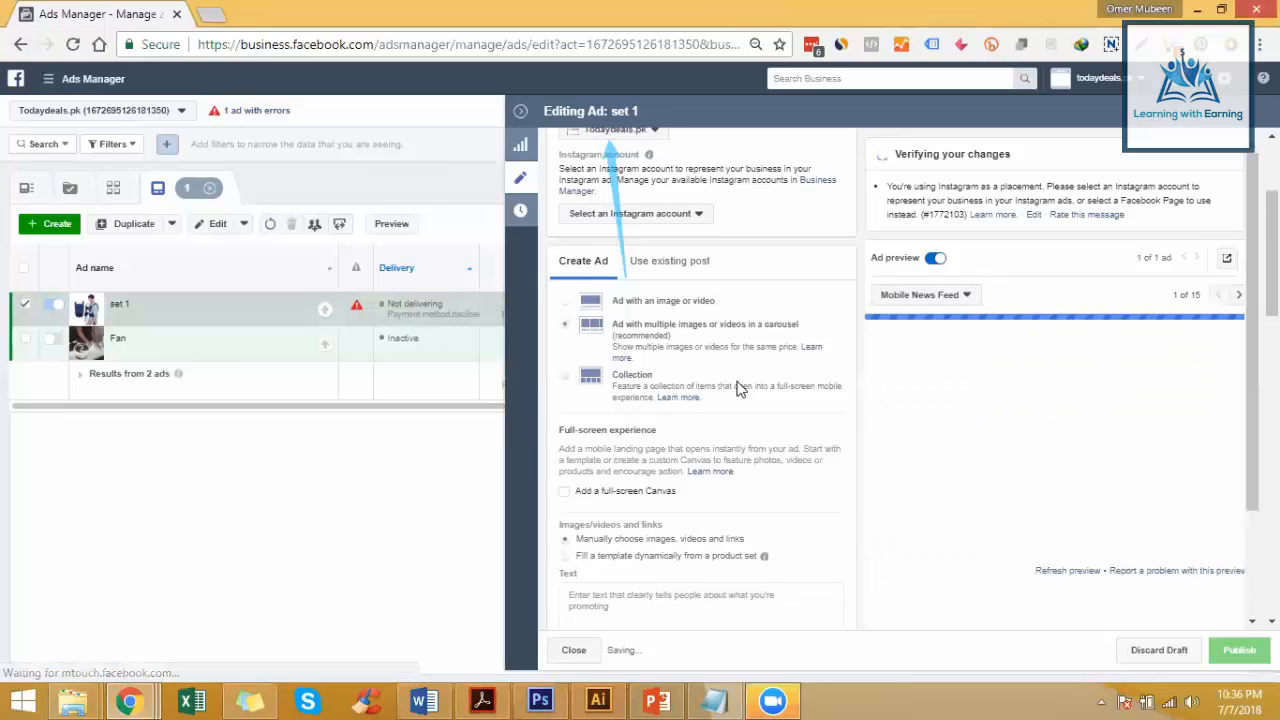
pyautogui.click(640, 388)
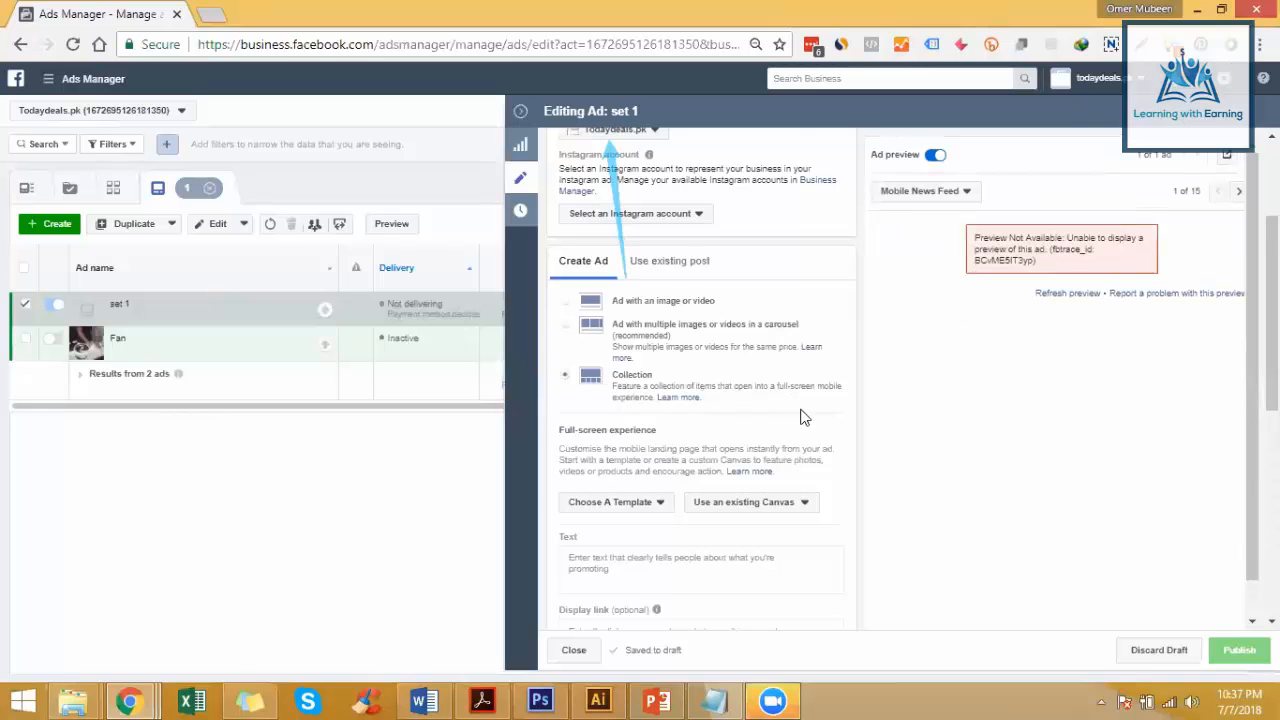
# Step: Examine the Collection ad's full-screen experience, text, display link, headline, app link destination and tracking settings
pyautogui.scroll(-1, 808, 398)
pyautogui.scroll(-1, 710, 455)
pyautogui.click(734, 393)
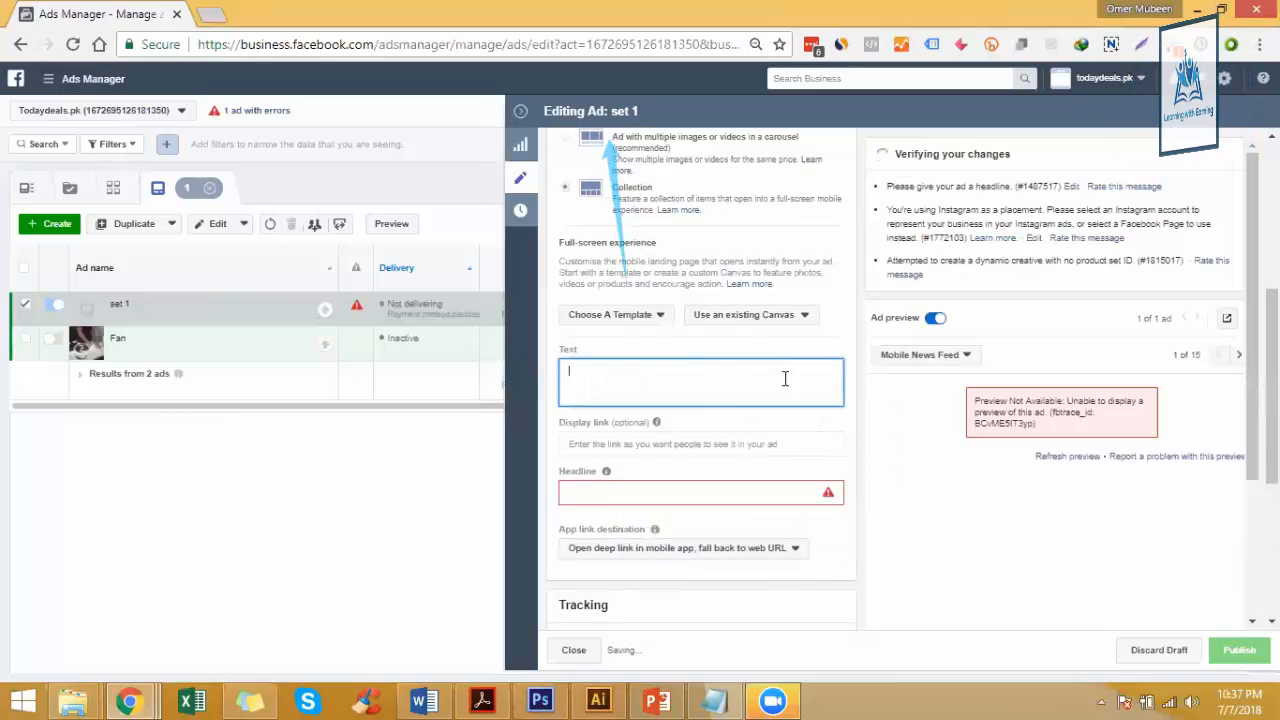
pyautogui.click(688, 491)
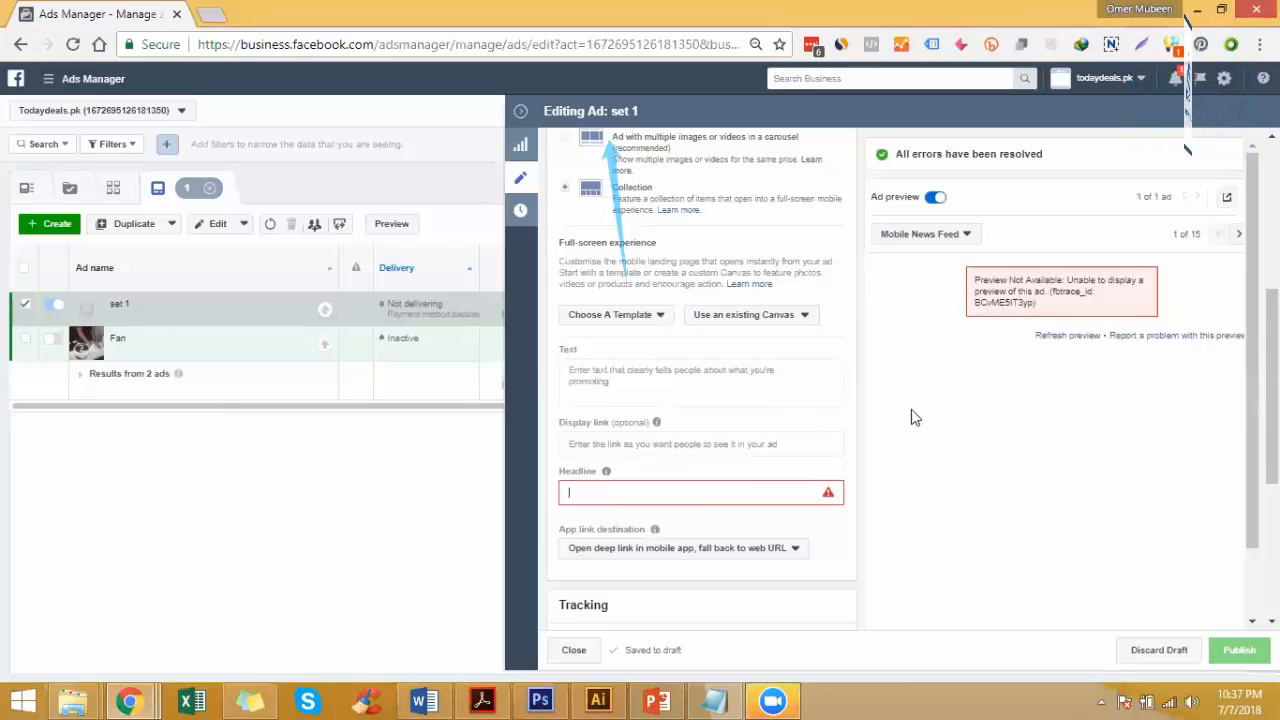
pyautogui.scroll(-2, 566, 343)
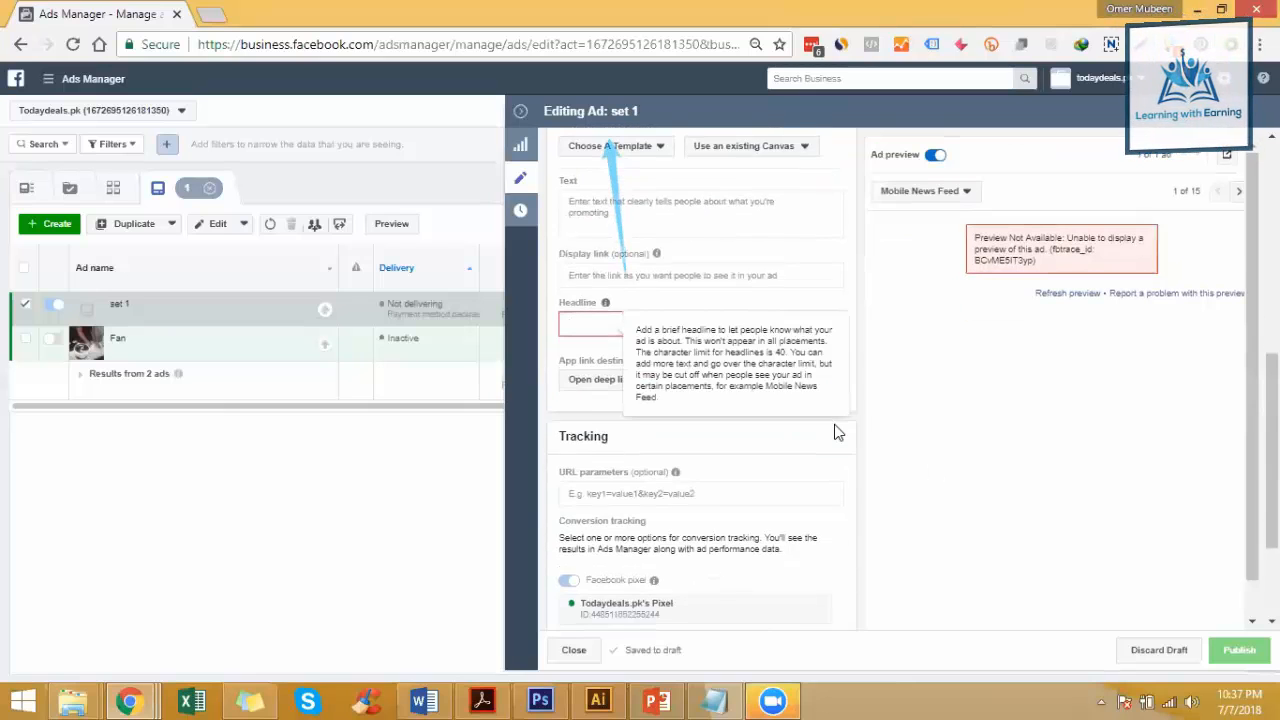
pyautogui.scroll(-2, 838, 432)
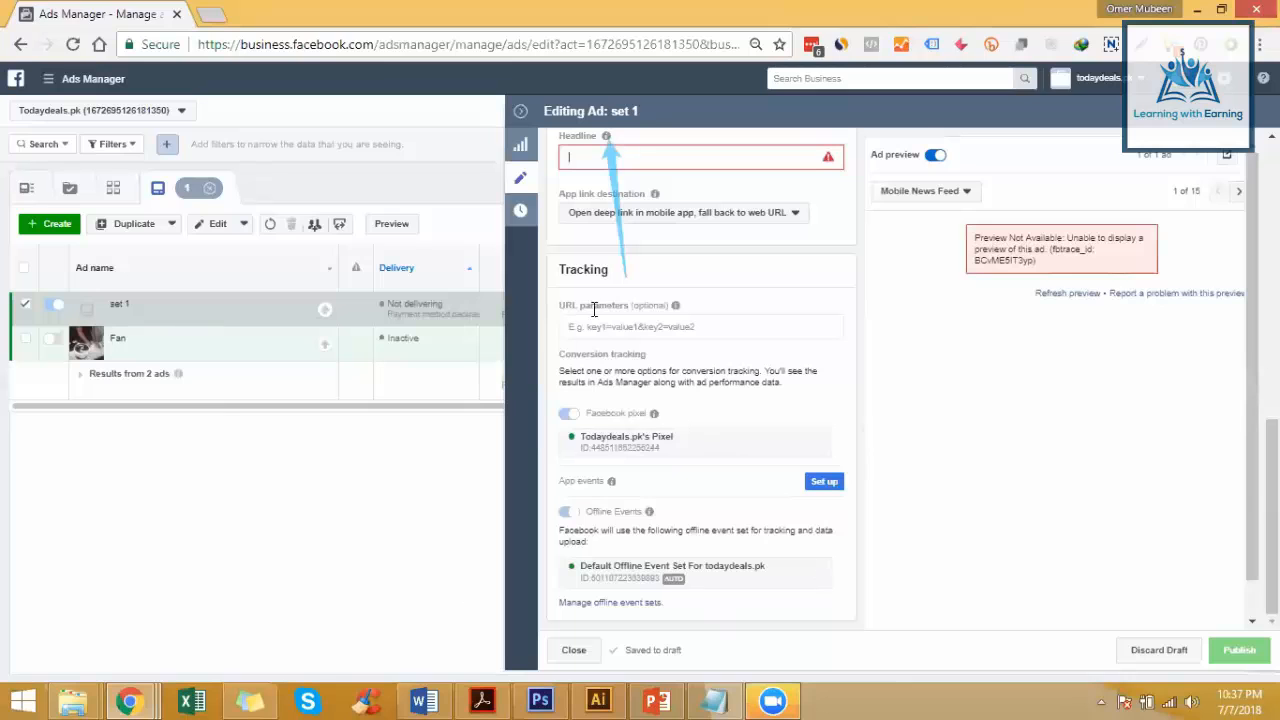
pyautogui.scroll(4, 1003, 414)
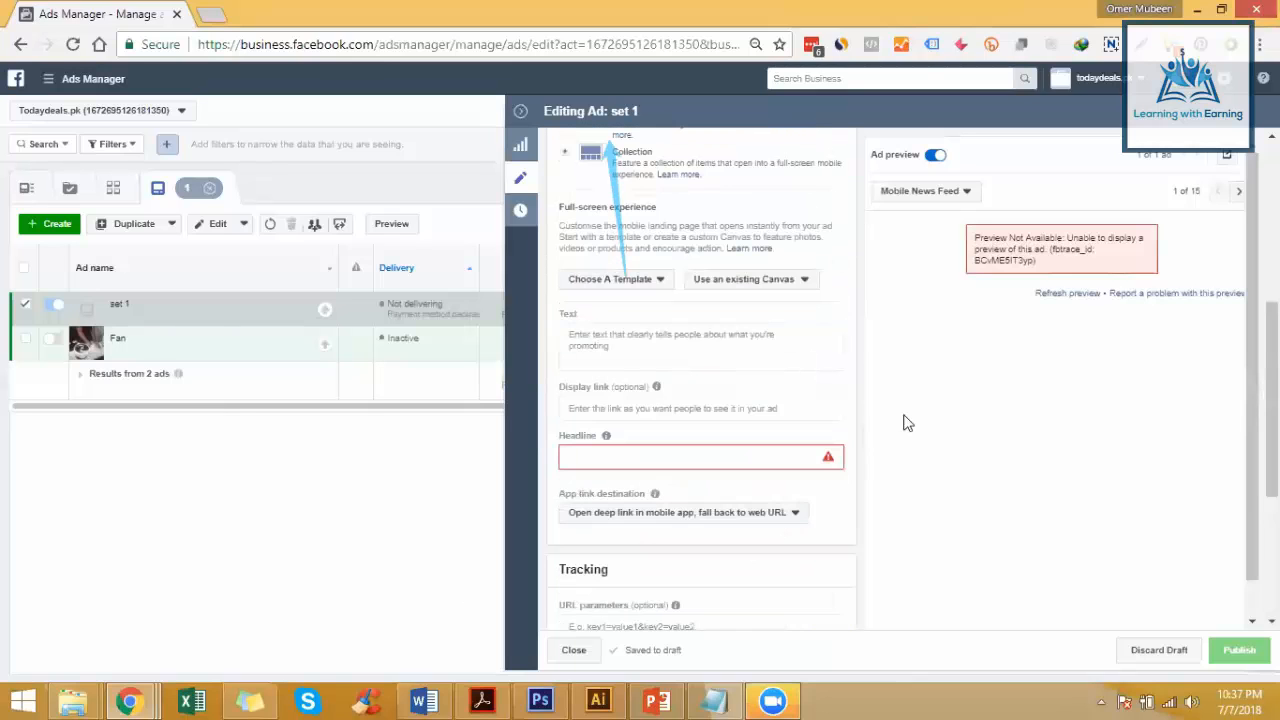
pyautogui.scroll(3, 908, 408)
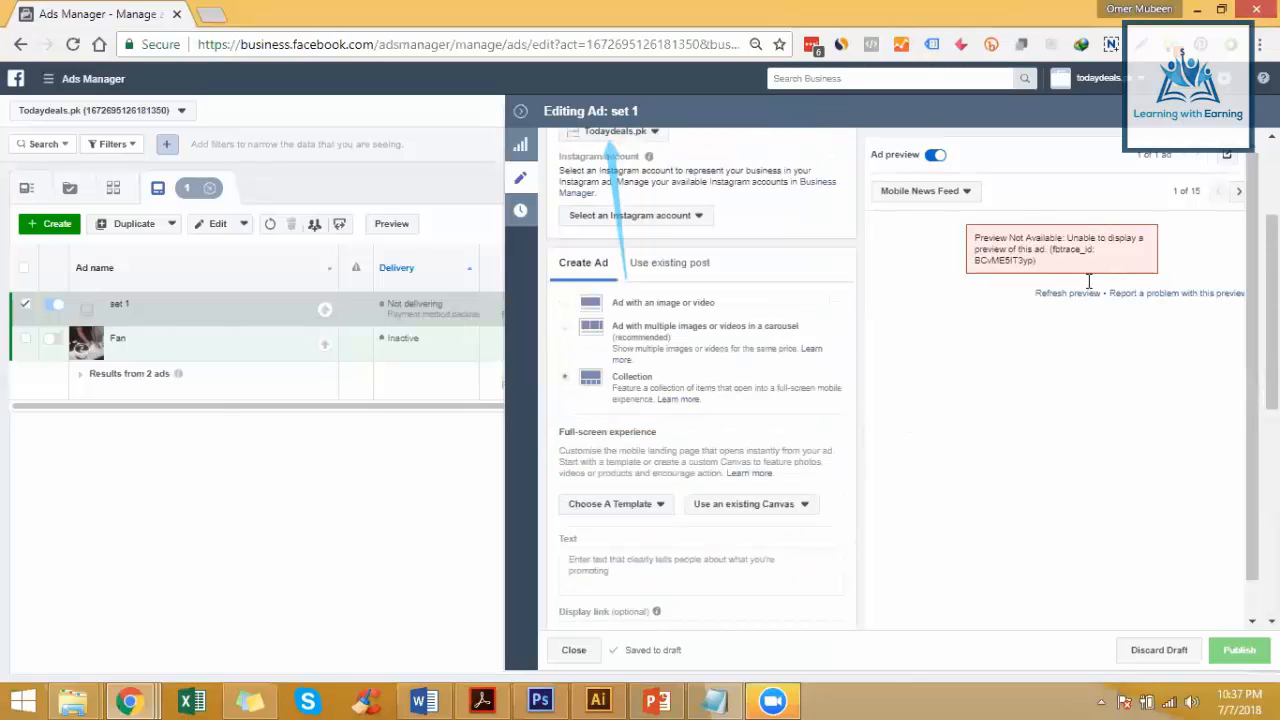
pyautogui.scroll(1, 1089, 282)
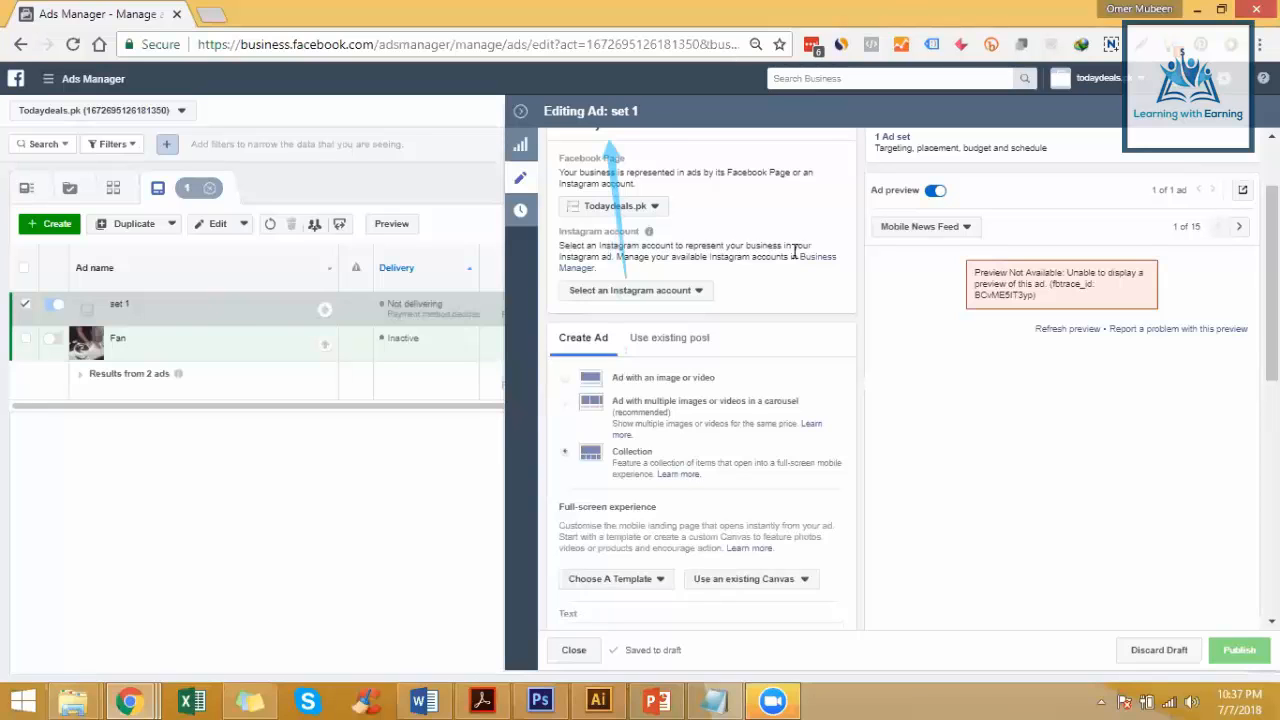